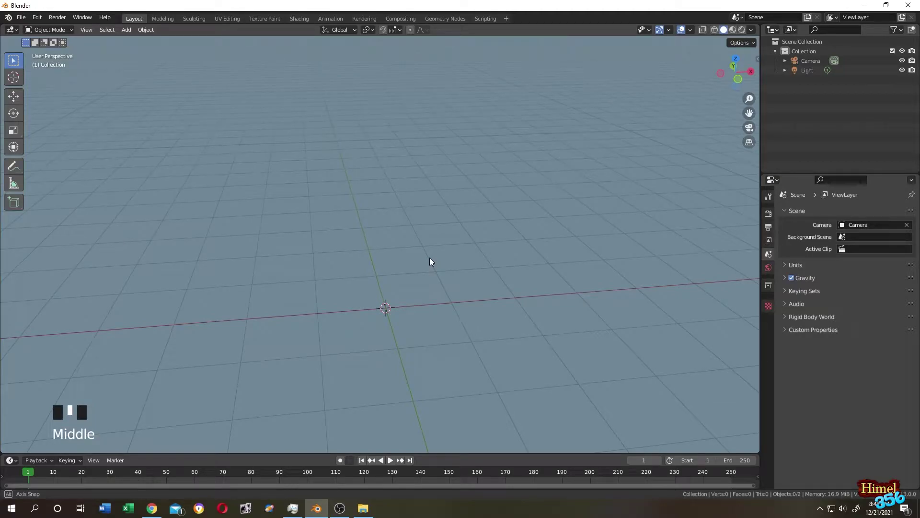
- Enable the Add Curve: Extra Objects add-on in Preferences, searching 'extra ob'
click(36, 18)
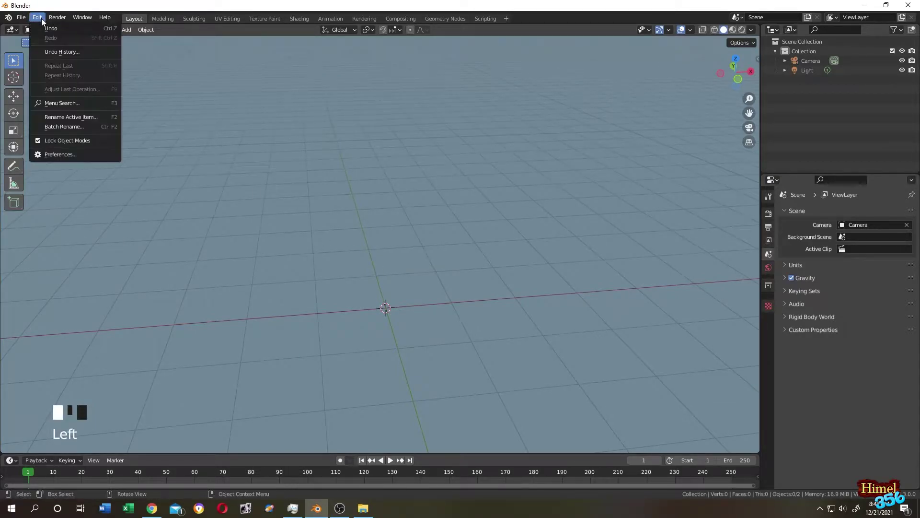
click(53, 156)
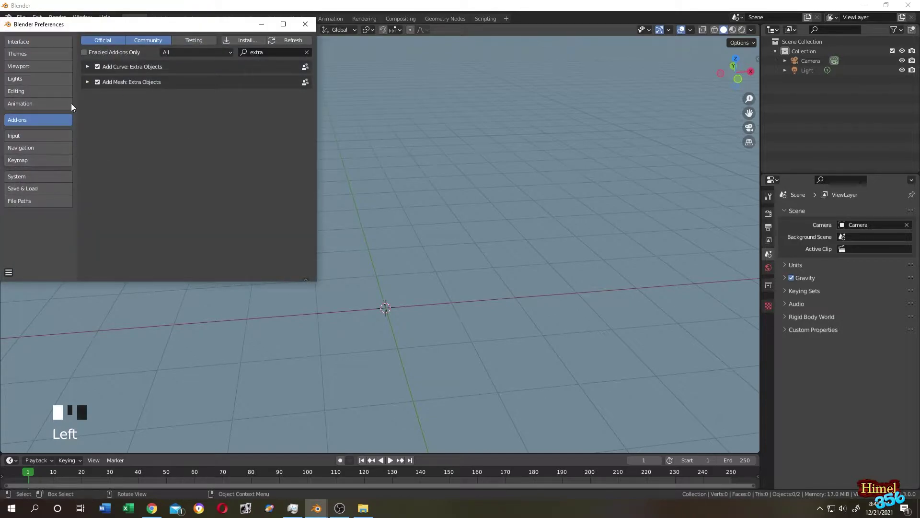
click(268, 52)
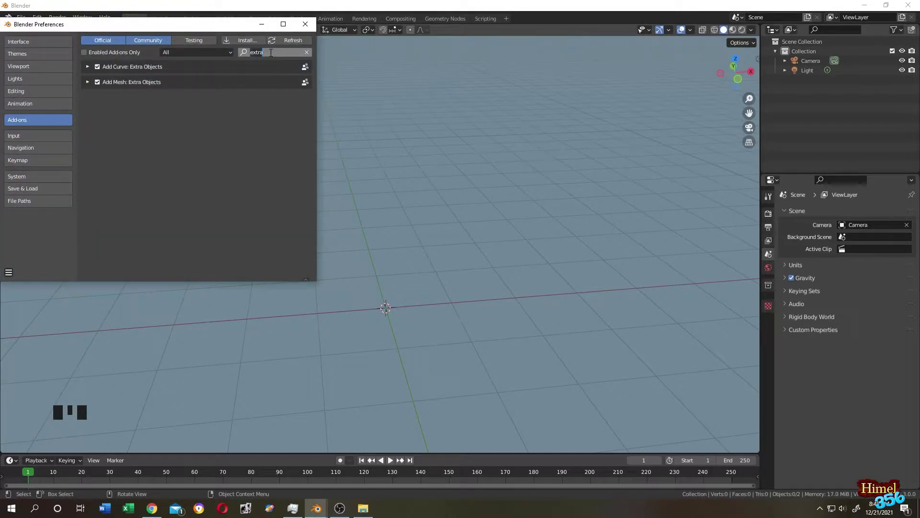
text( ob)
key(Return)
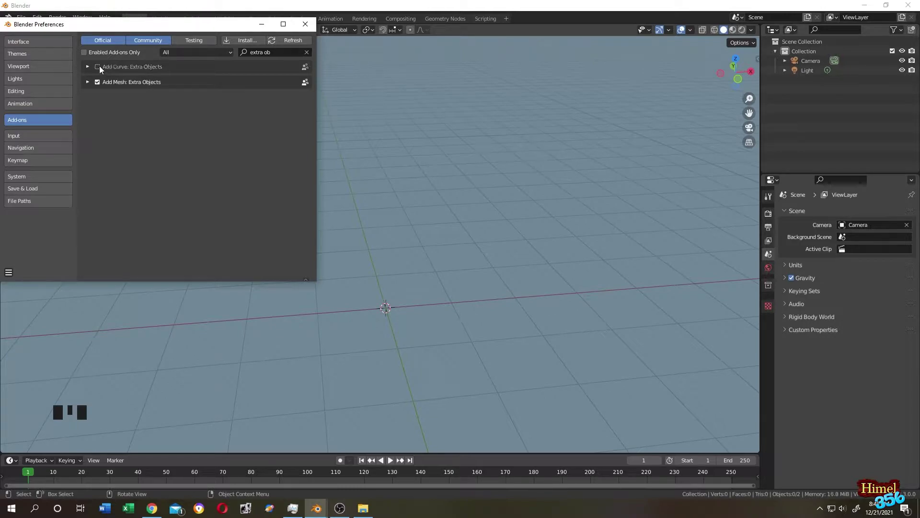
click(304, 24)
- Bring up the Add menu to reach Curve > Curve Spirals
key(shift+a)
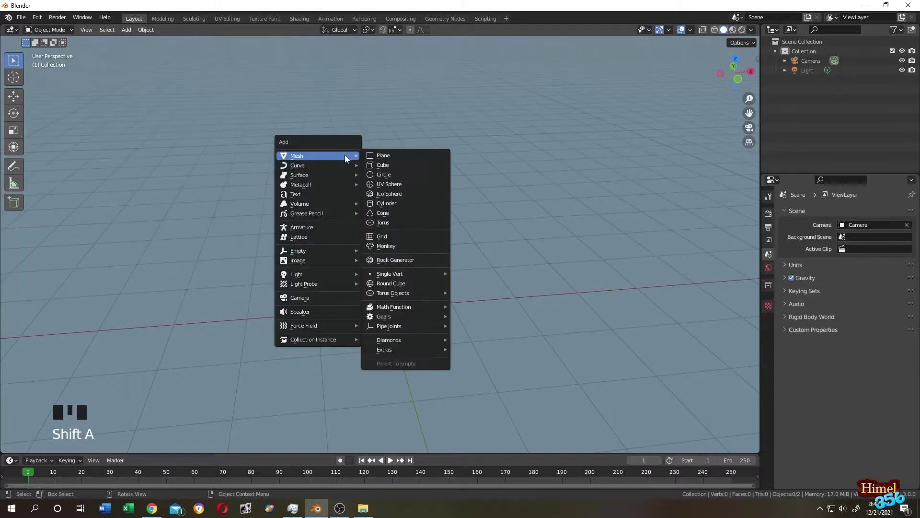
mouse_move(402, 361)
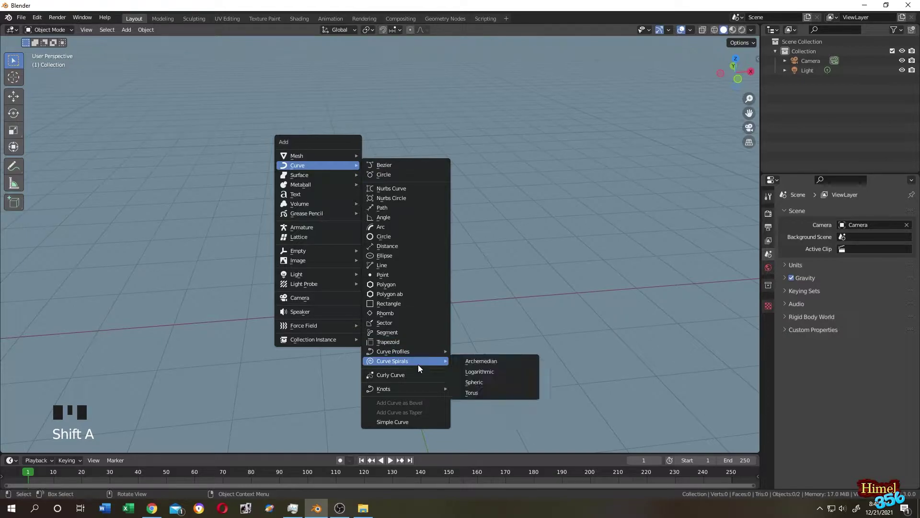
- Add an Archimedean spiral curve with height 0.07 and radius 0.07
click(488, 360)
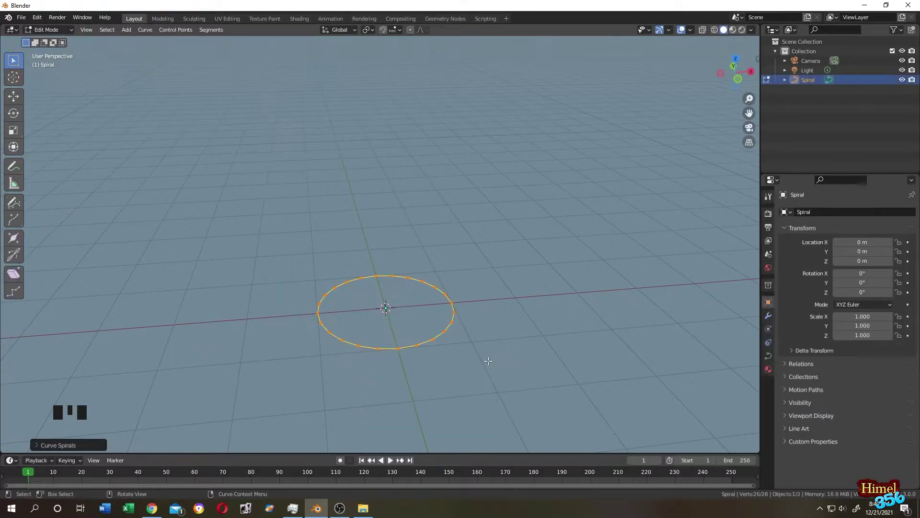
click(62, 445)
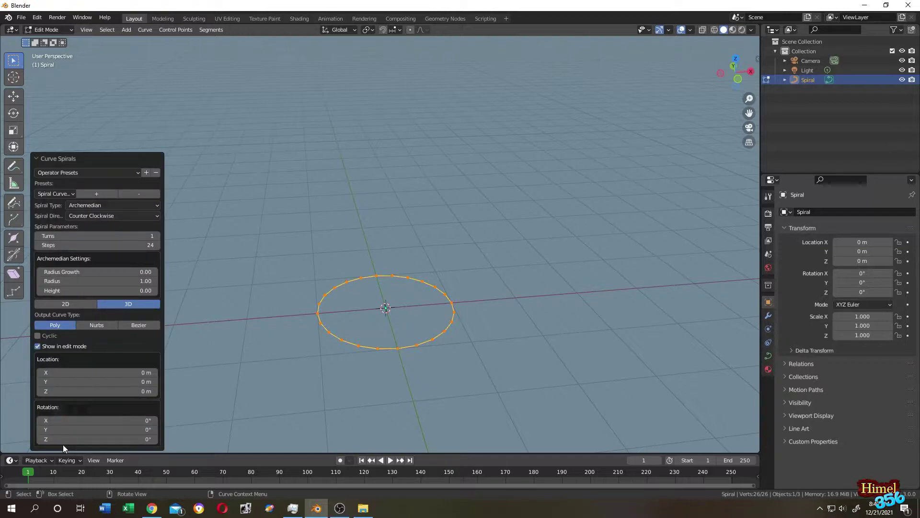
mouse_move(144, 290)
mouse_down()
mouse_move(186, 293)
mouse_move(140, 291)
mouse_up()
click(137, 293)
text(0.9)
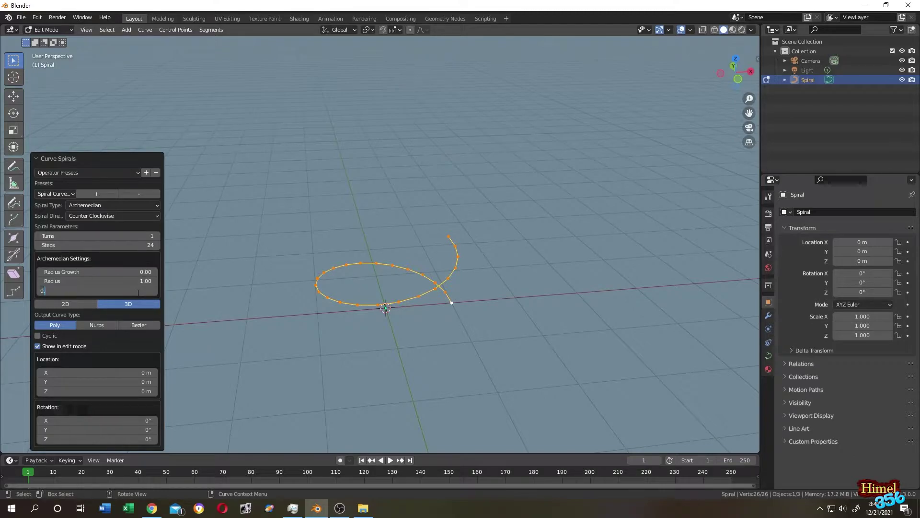
text(07)
key(Return)
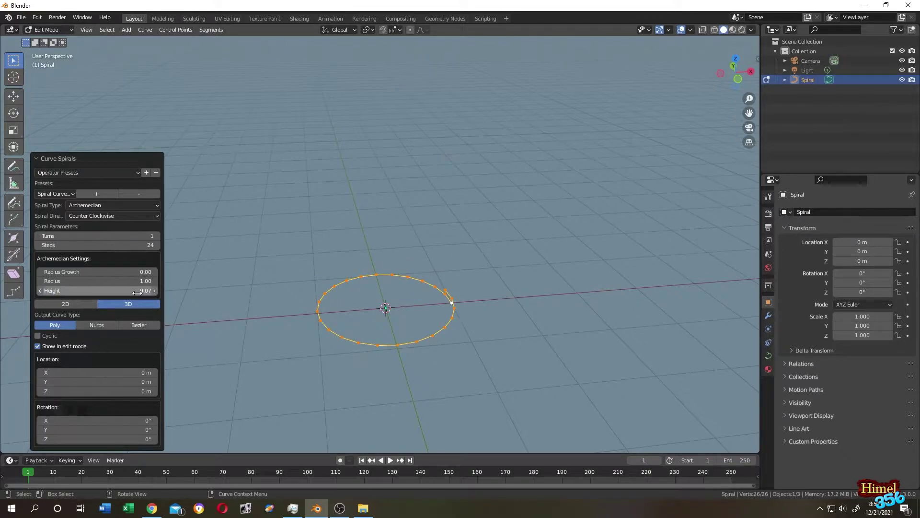
click(131, 281)
text(0.07)
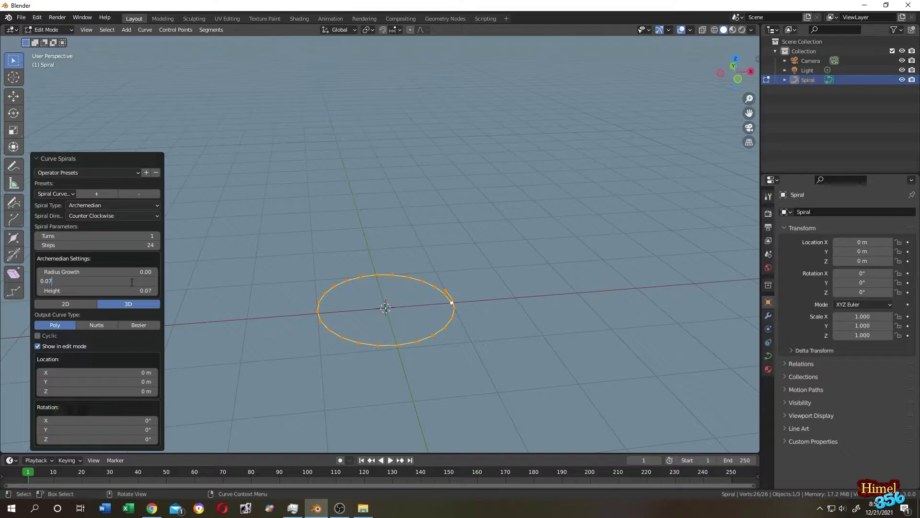
key(Return)
- Raise the spiral to 7 turns and set its output curve type to Bezier
middle_drag(166, 282, 183, 284)
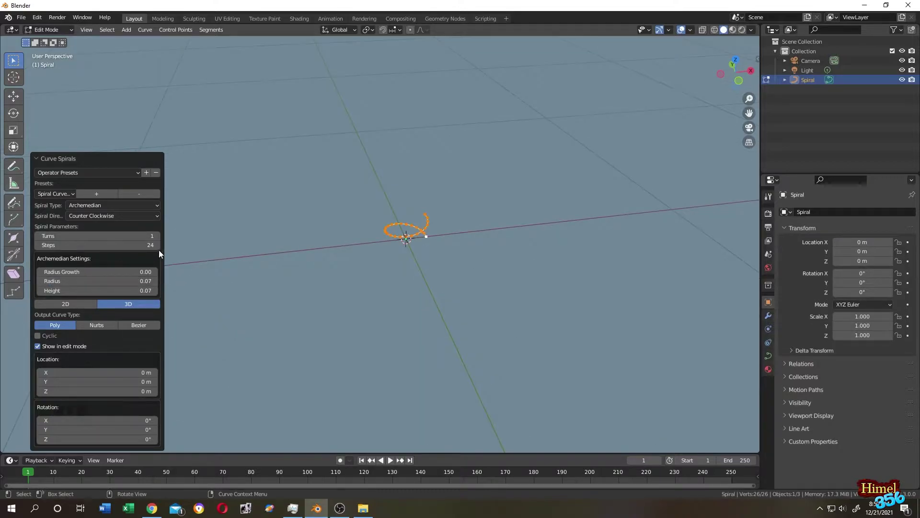
click(157, 235)
click(156, 235)
click(156, 235)
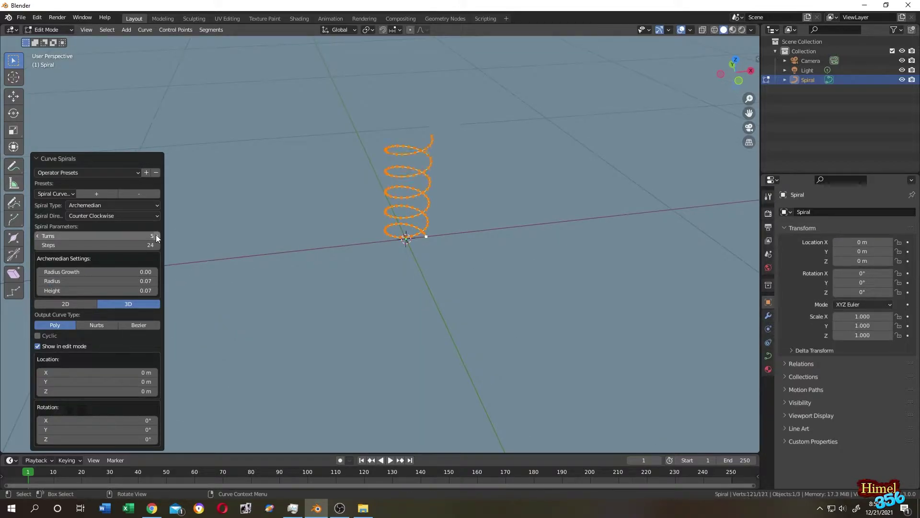
click(156, 235)
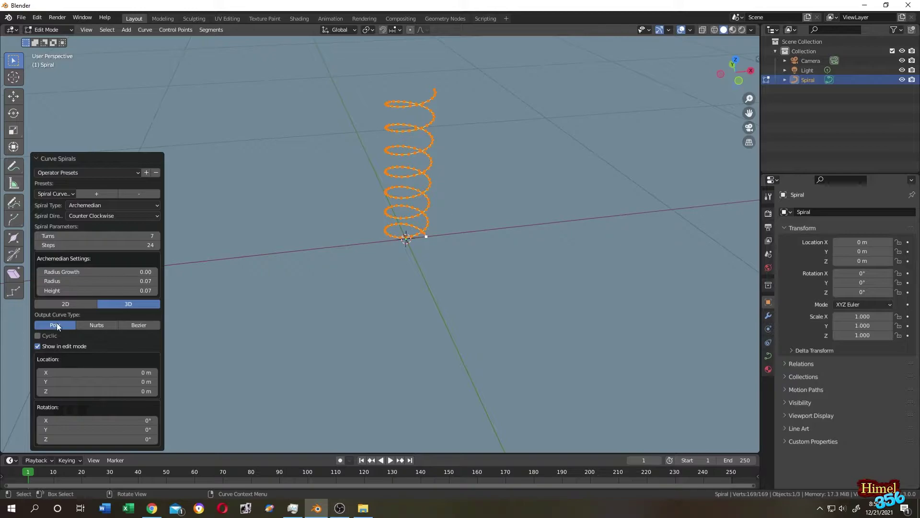
click(139, 325)
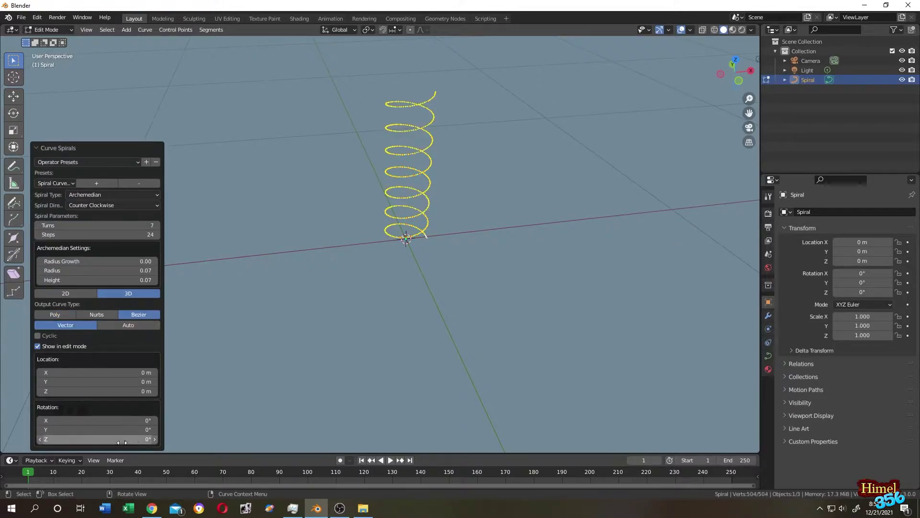
- From front view, freehand draw a rope line down through the spiral into a loop below it
click(310, 146)
key(KP_1)
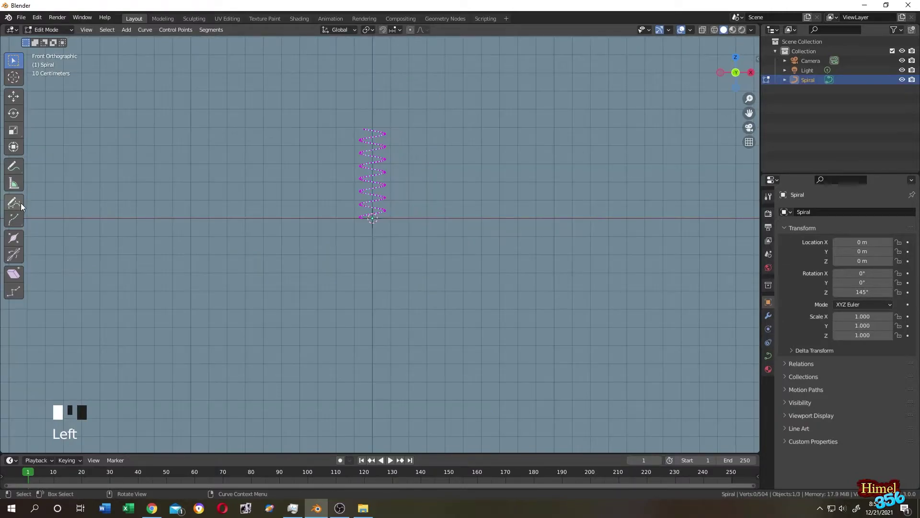
click(14, 203)
click(34, 42)
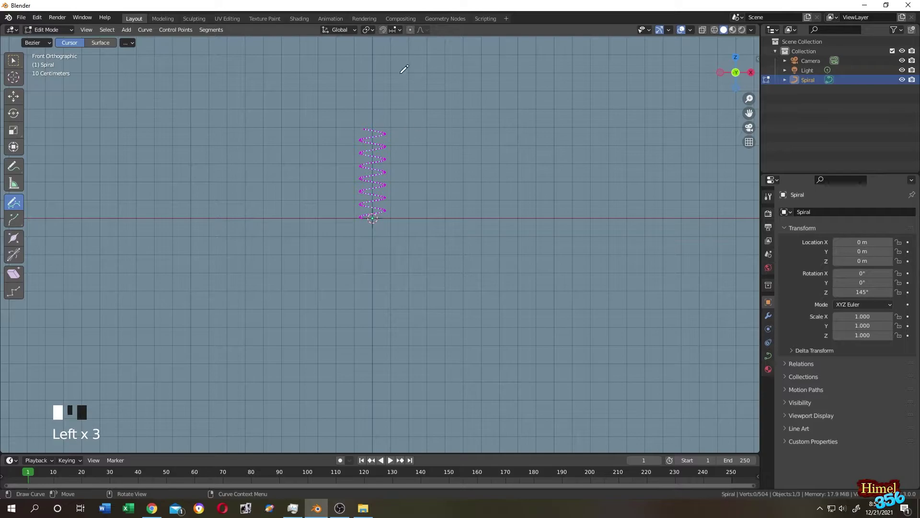
drag(372, 70, 375, 171)
mouse_move(374, 170)
mouse_down()
mouse_move(408, 345)
mouse_move(370, 218)
mouse_up()
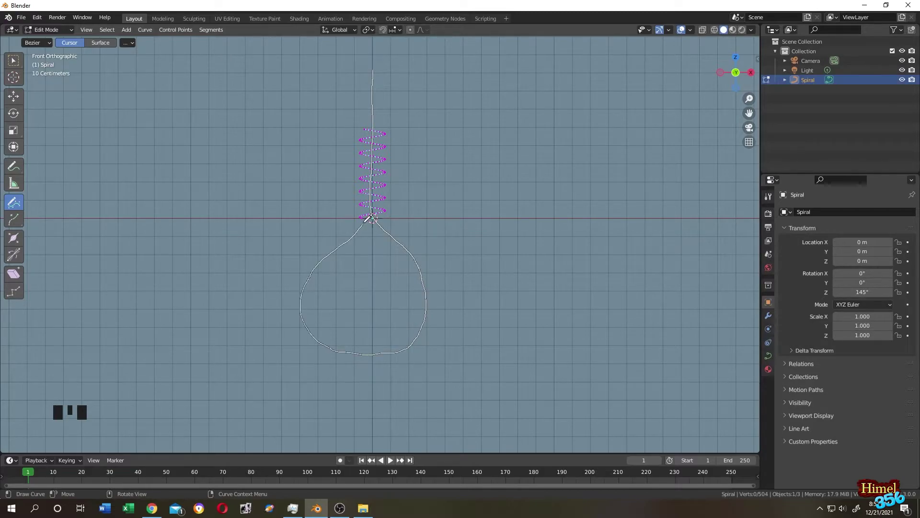
scroll(368, 207, up, 4)
- Join the drawn loop's end point to the spiral's end point with F
click(14, 60)
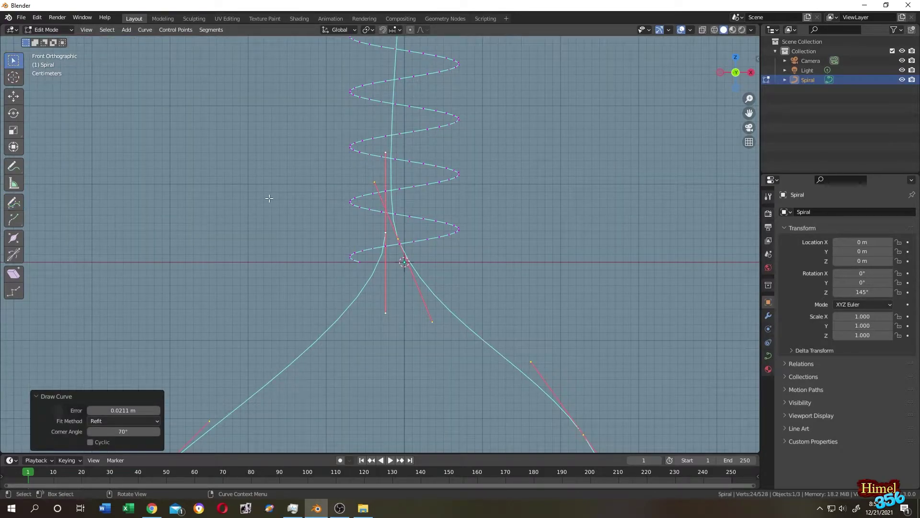
scroll(302, 220, up, 3)
shift+click(389, 224)
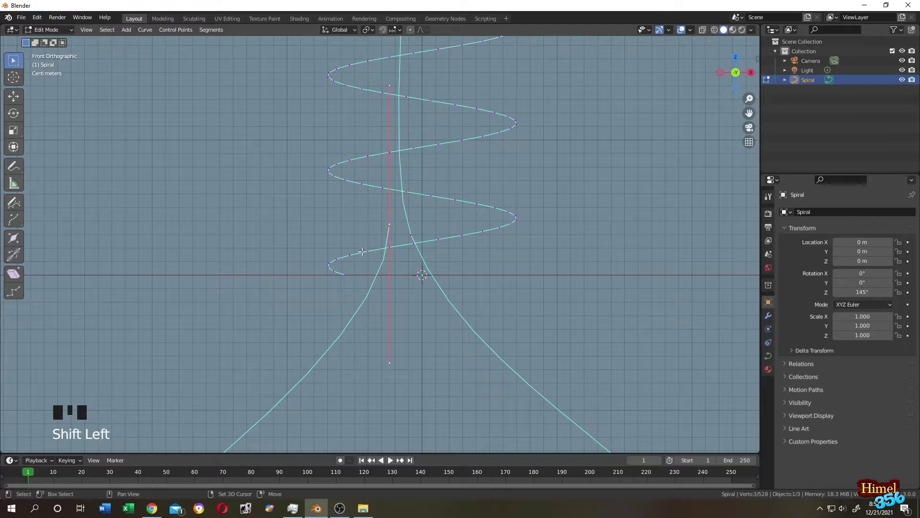
shift+click(344, 272)
key(f)
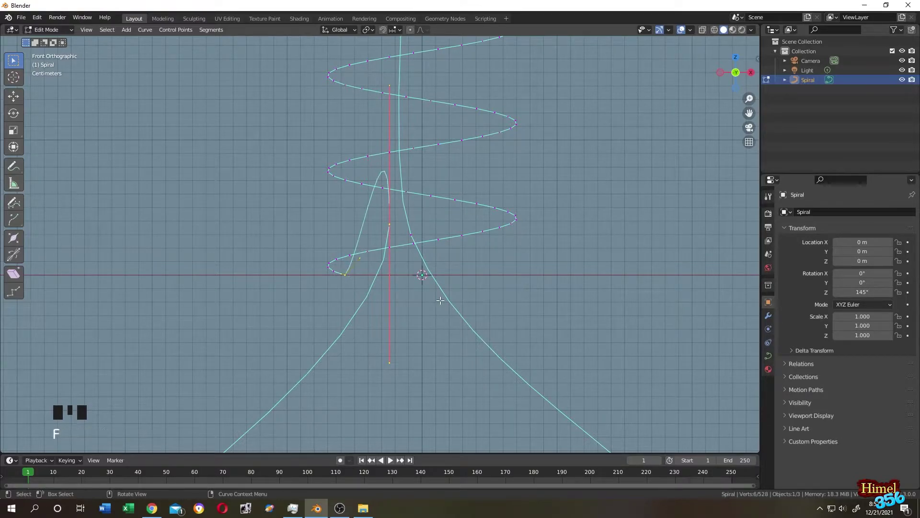
key(KP_1)
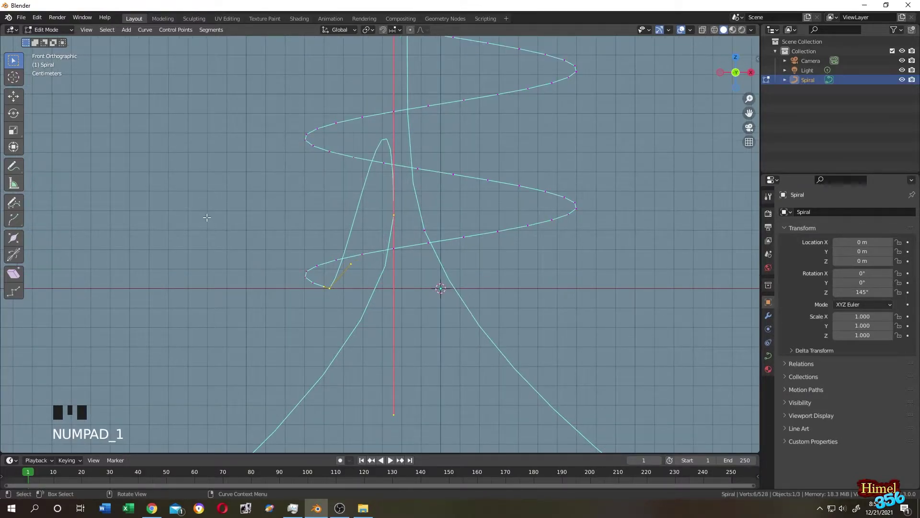
middle_drag(206, 217, 376, 273)
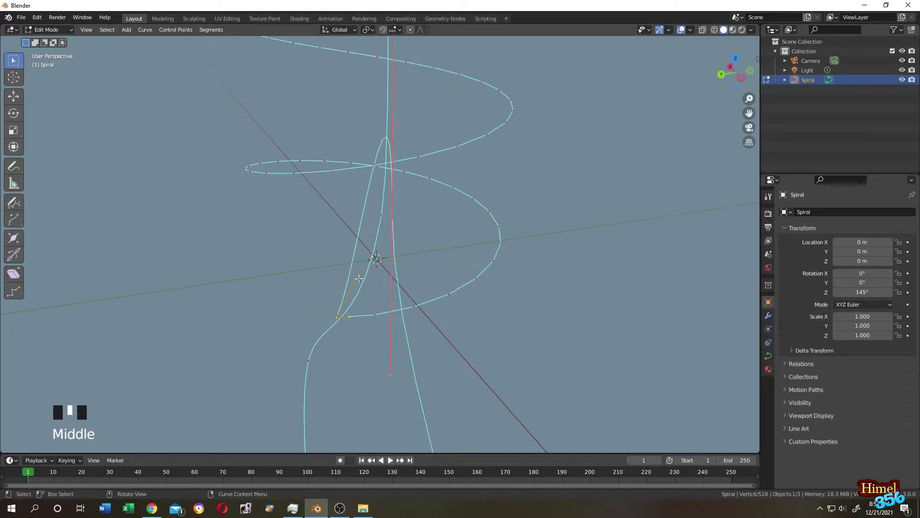
- Rotate the joint point's handles to smooth the join and return to Object Mode
click(369, 381)
click(337, 317)
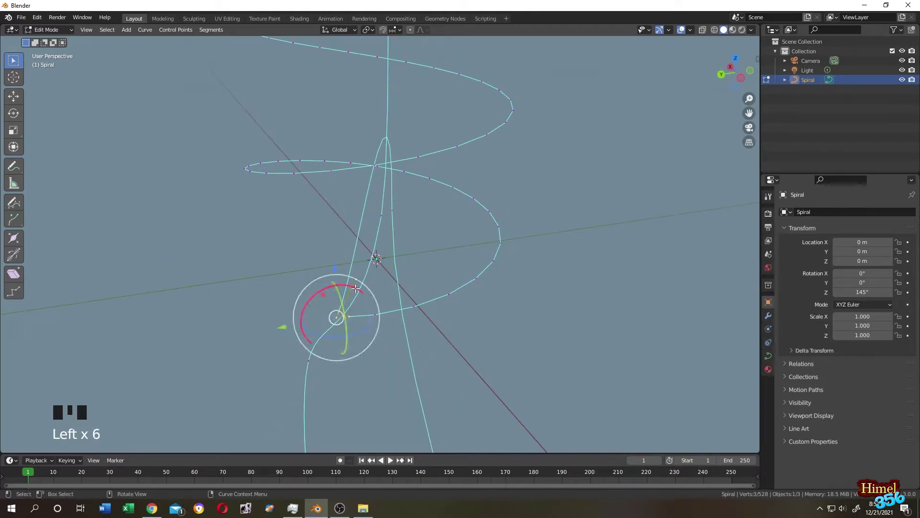
drag(329, 318, 357, 318)
click(561, 312)
scroll(561, 312, down, 6)
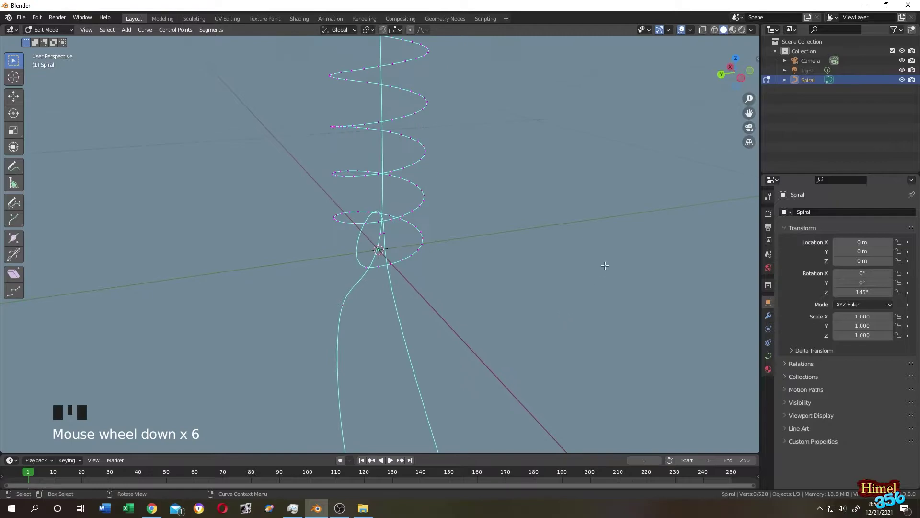
scroll(604, 267, down, 5)
middle_drag(589, 263, 484, 267)
scroll(484, 266, down, 3)
key(Tab)
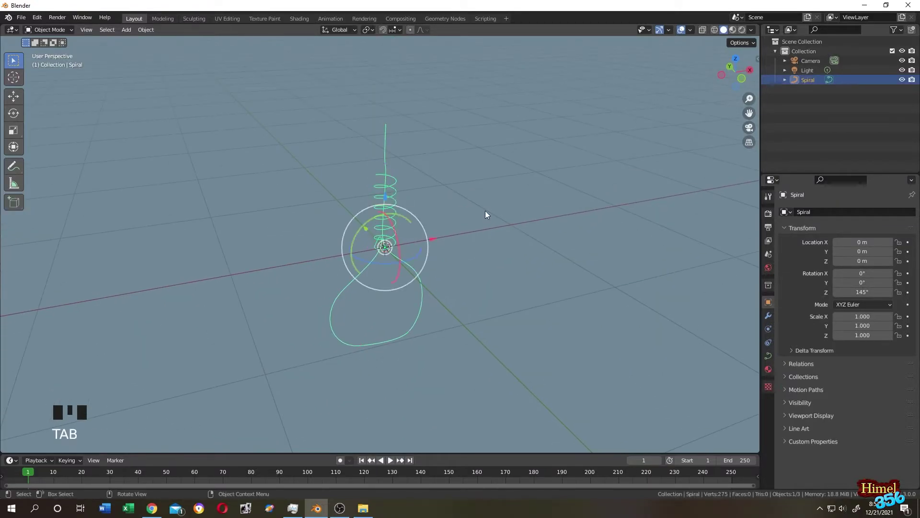
- Add a mesh circle and enter Edit Mode viewed from the top
click(475, 200)
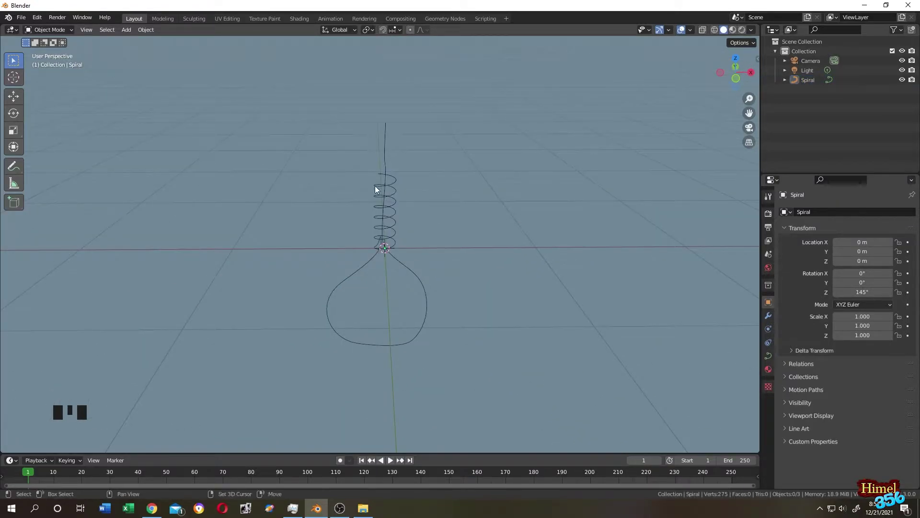
key(shift+a)
mouse_move(338, 177)
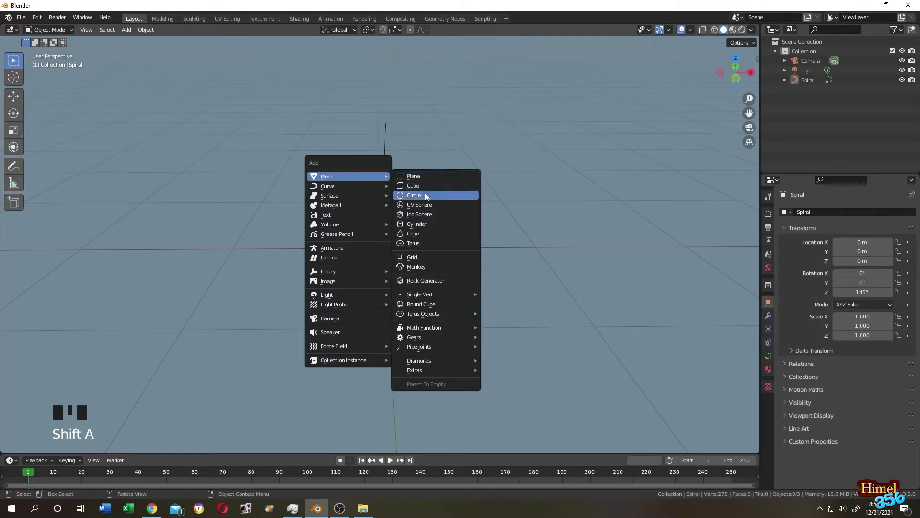
click(425, 194)
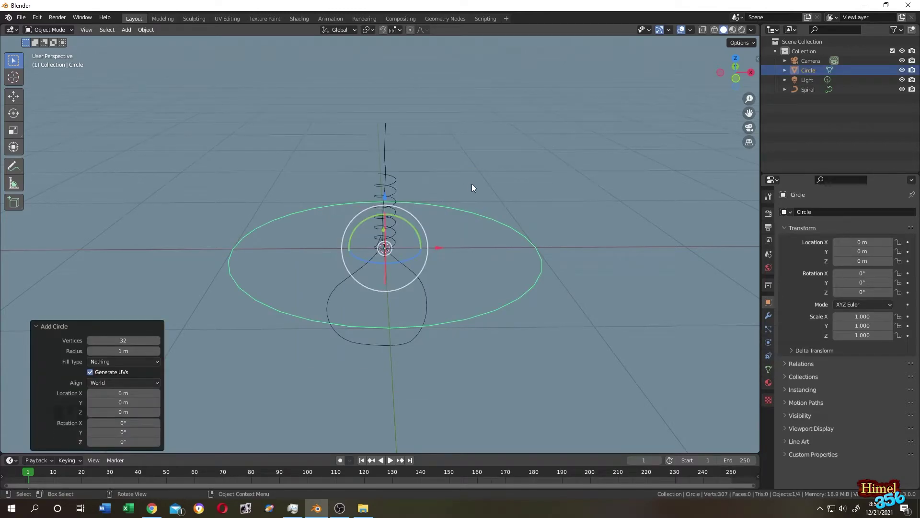
key(Tab)
key(KP_7)
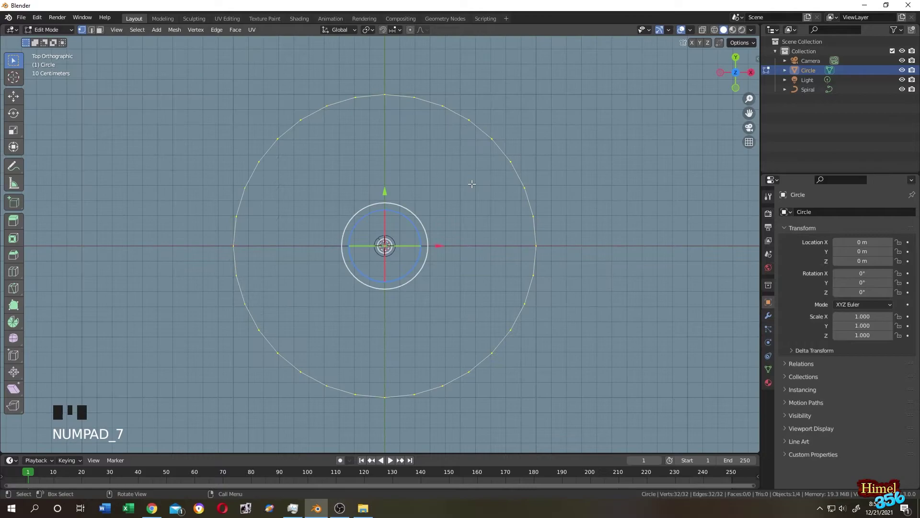
scroll(478, 212, down, 5)
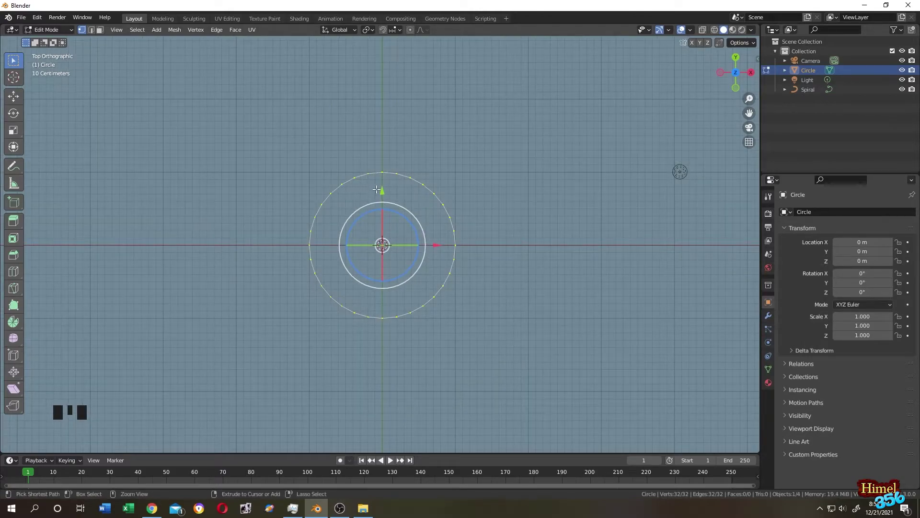
- Move the circle's vertices up 1 m along Y so its edge meets the origin, then reselect it
ctrl+drag(381, 190, 383, 115)
key(Tab)
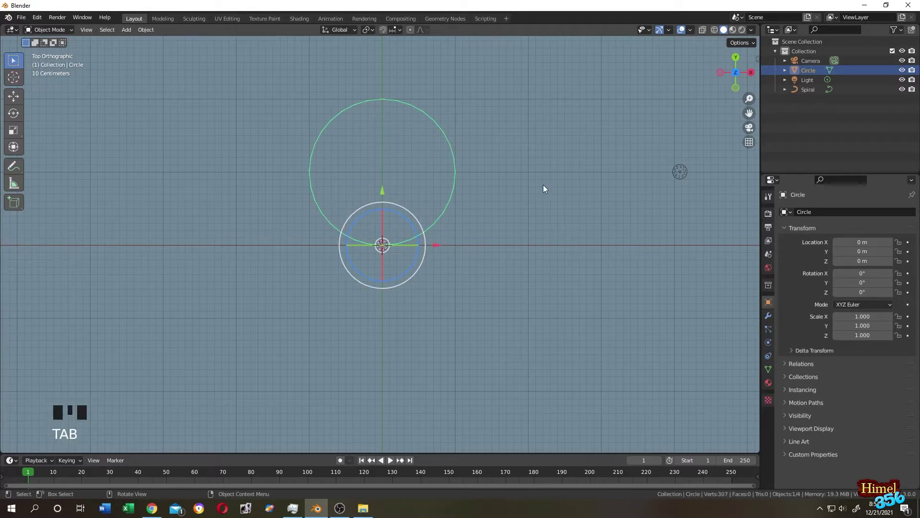
click(456, 151)
click(453, 152)
- Duplicate the circle twice in place, rotating the copies 120° apart around the origin
key(shift+d)
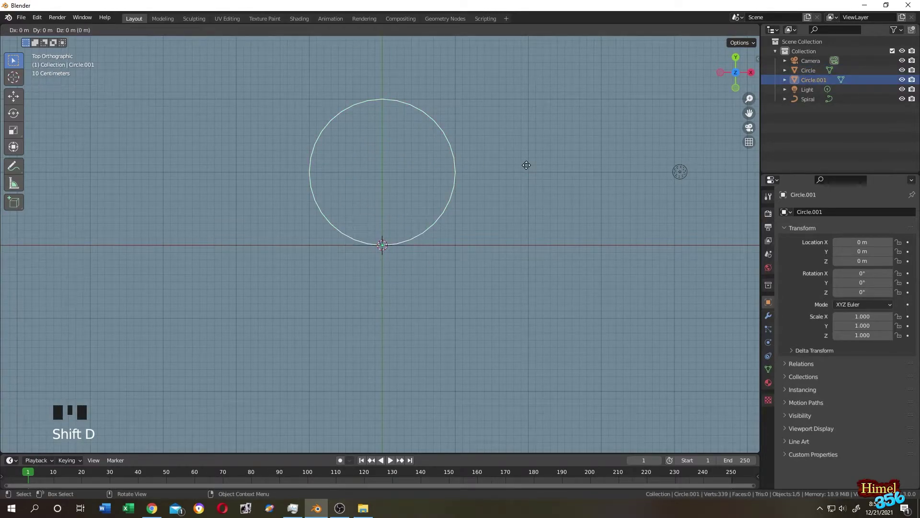
right_click(526, 165)
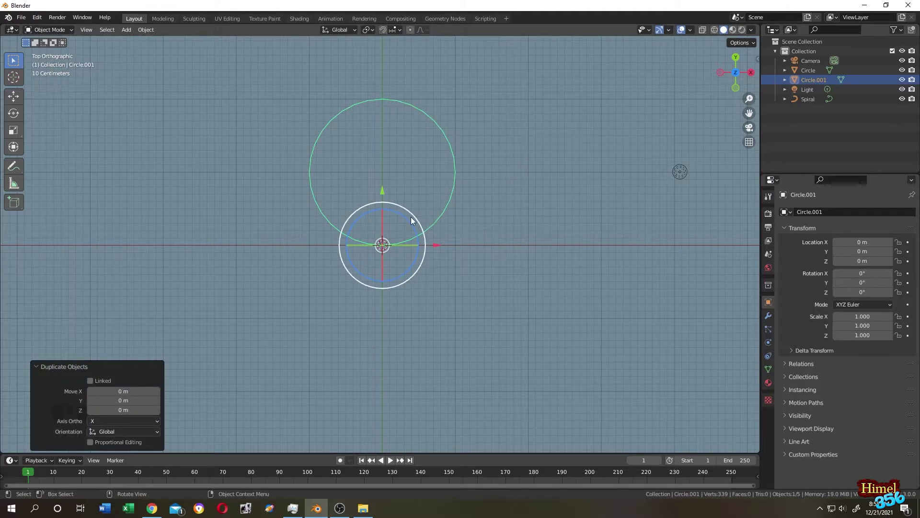
key(r)
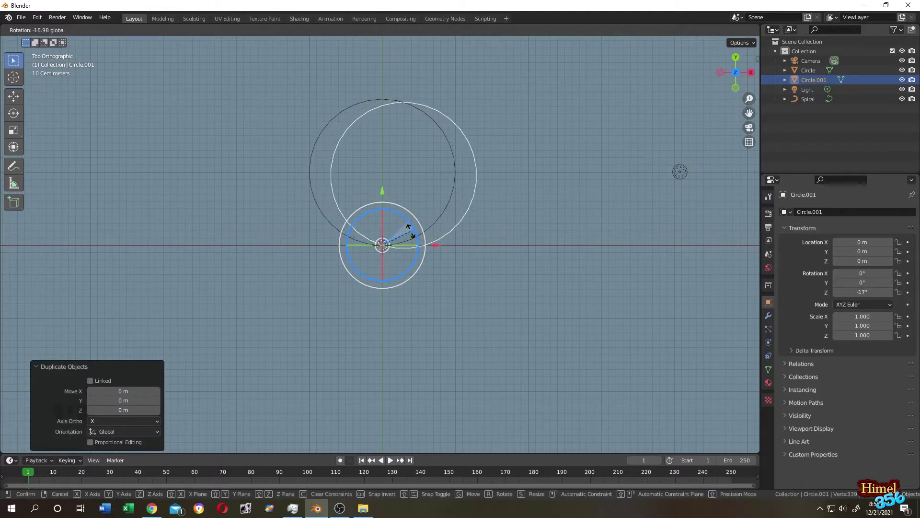
text(120)
click(410, 232)
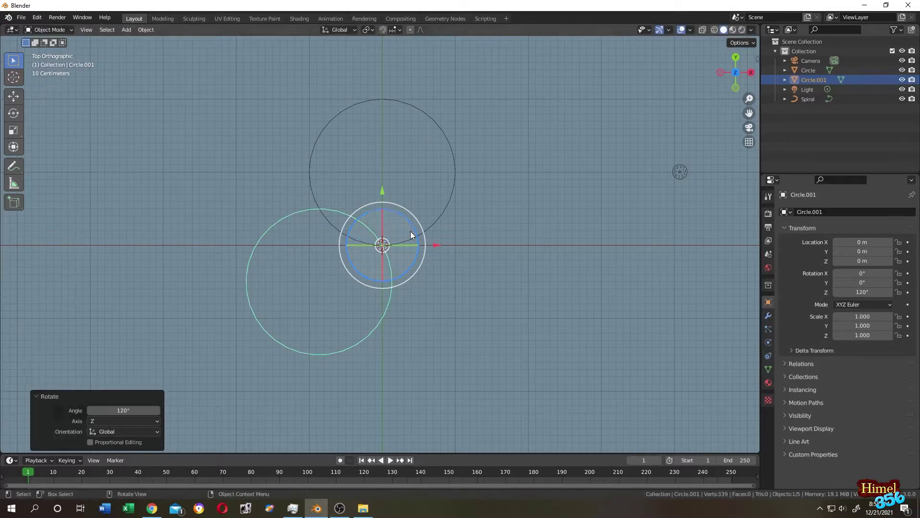
click(449, 280)
click(391, 271)
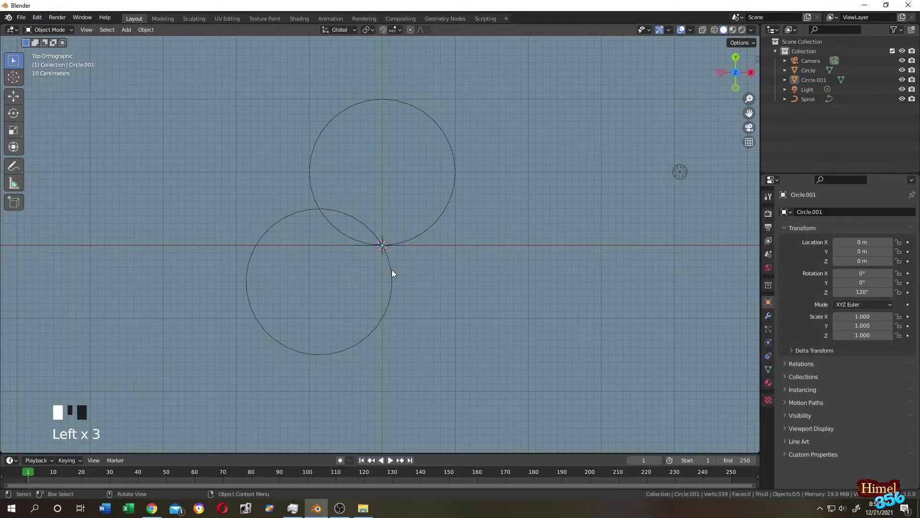
key(shift+d)
right_click(487, 270)
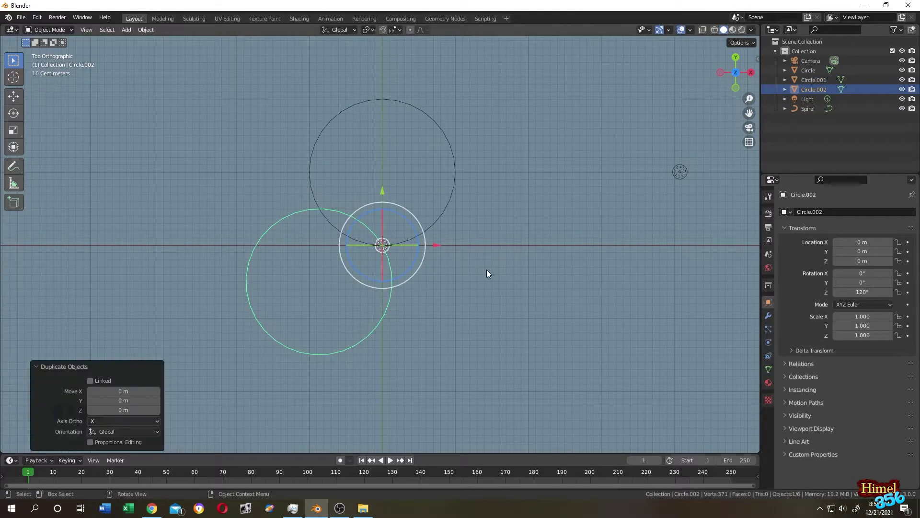
drag(414, 229, 403, 215)
text(120)
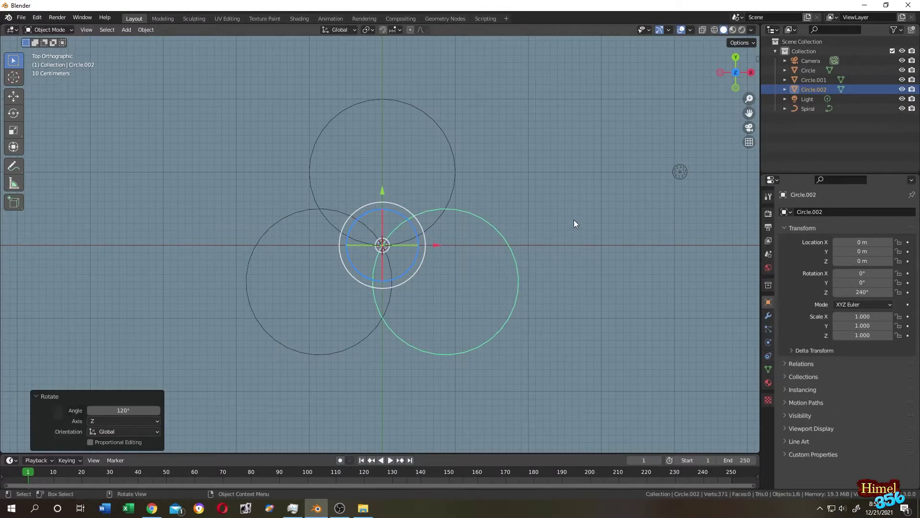
- Select all three circles together ready to join
click(575, 219)
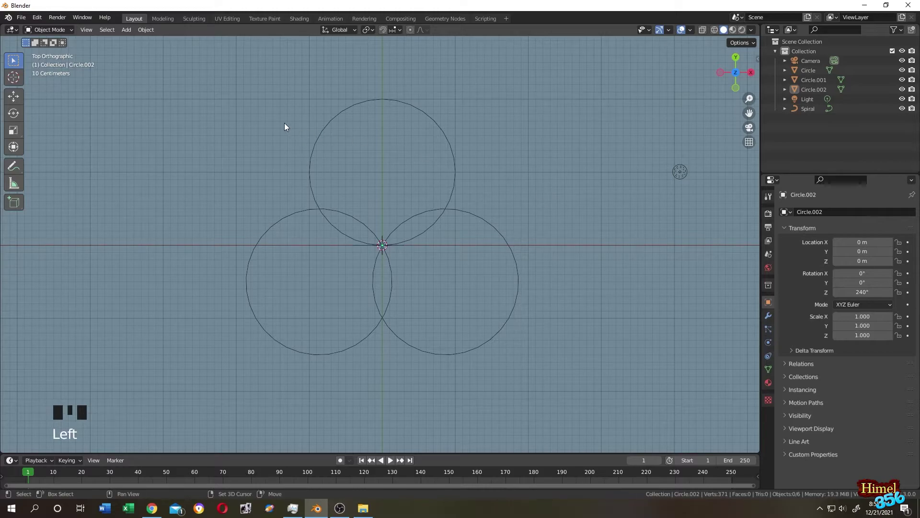
shift+click(311, 173)
shift+click(250, 257)
shift+click(517, 281)
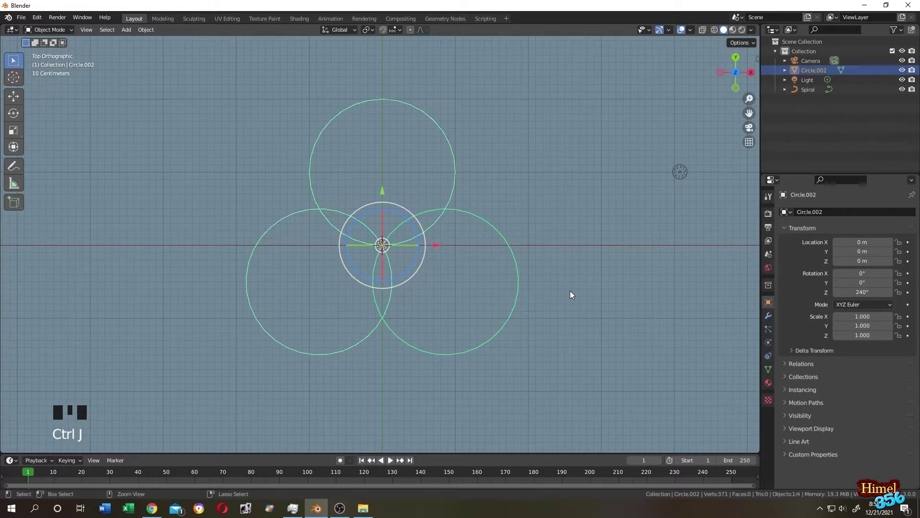
- Join the circles with Ctrl+J and delete the overlapping inner vertices
key(ctrl+j)
key(Tab)
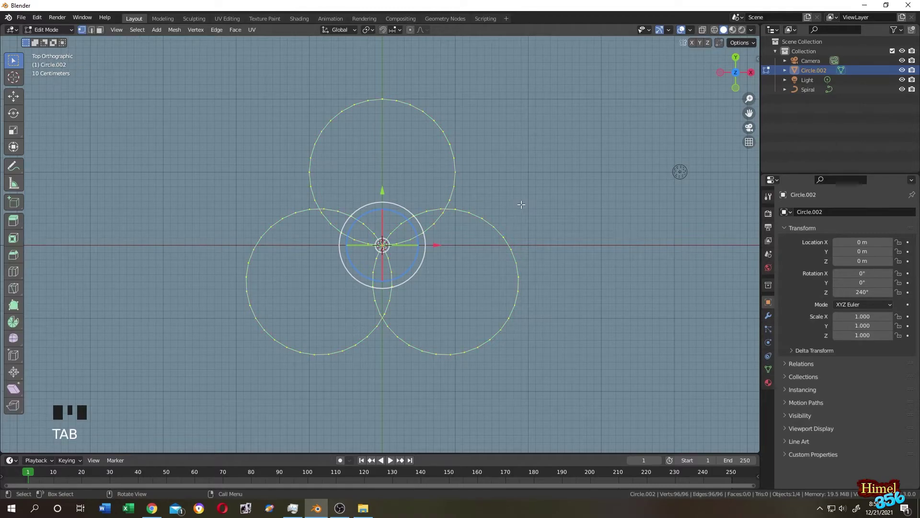
key(c)
key(c)
mouse_move(335, 249)
mouse_down()
mouse_move(341, 210)
mouse_move(432, 232)
mouse_move(421, 244)
mouse_up()
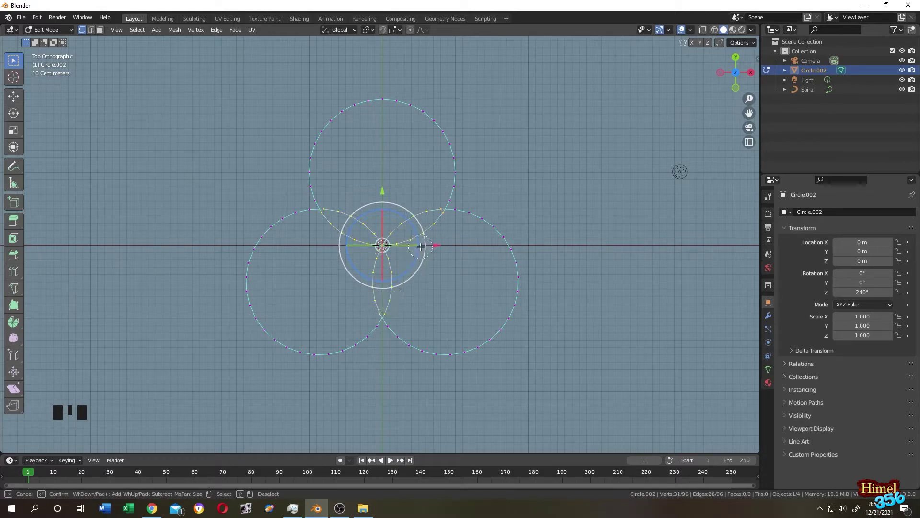
key(Return)
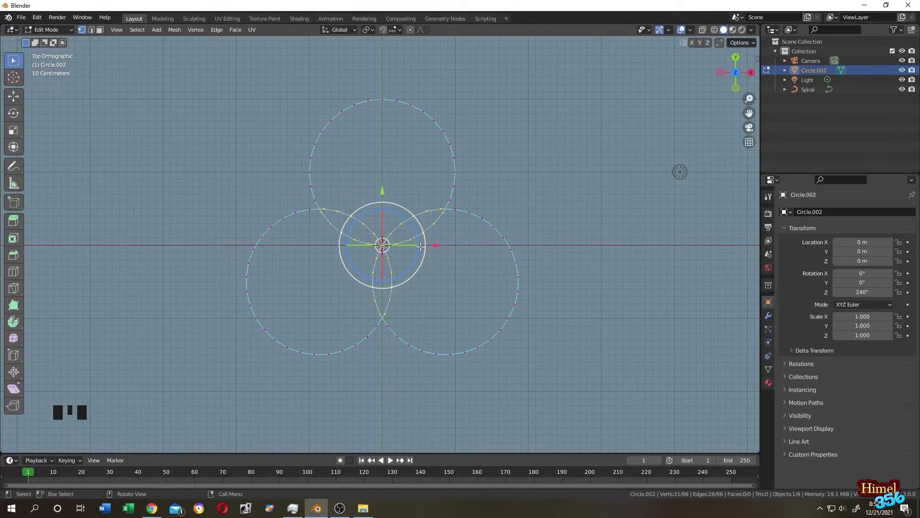
key(x)
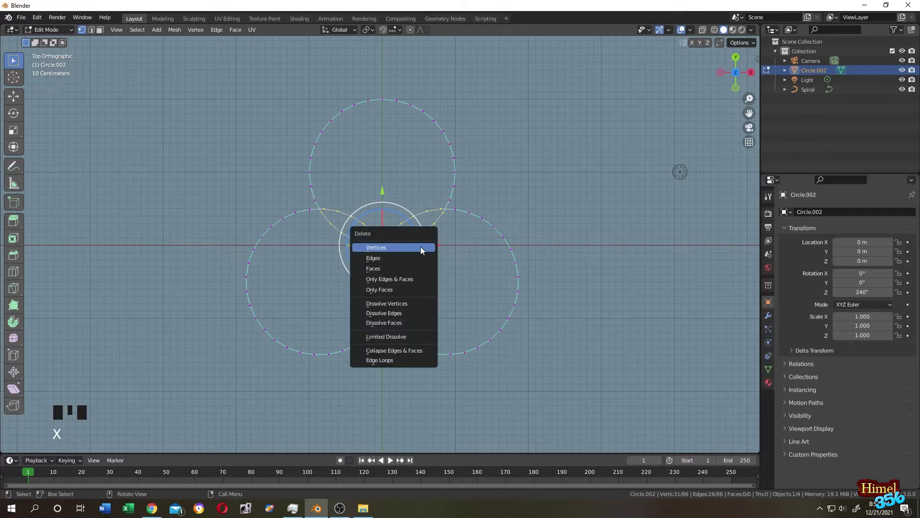
click(420, 247)
- Merge the vertex pairs at the left, right and bottom notches At Center to close the trefoil
drag(334, 197, 308, 222)
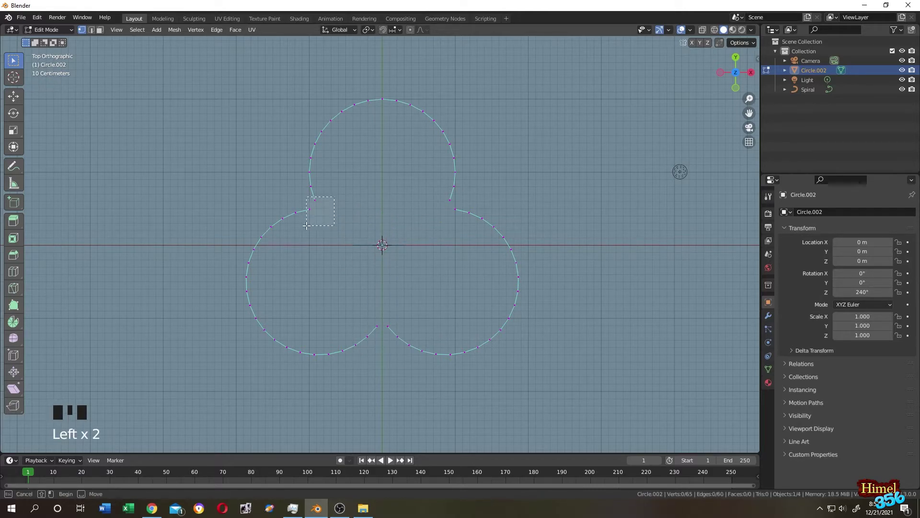
key(m)
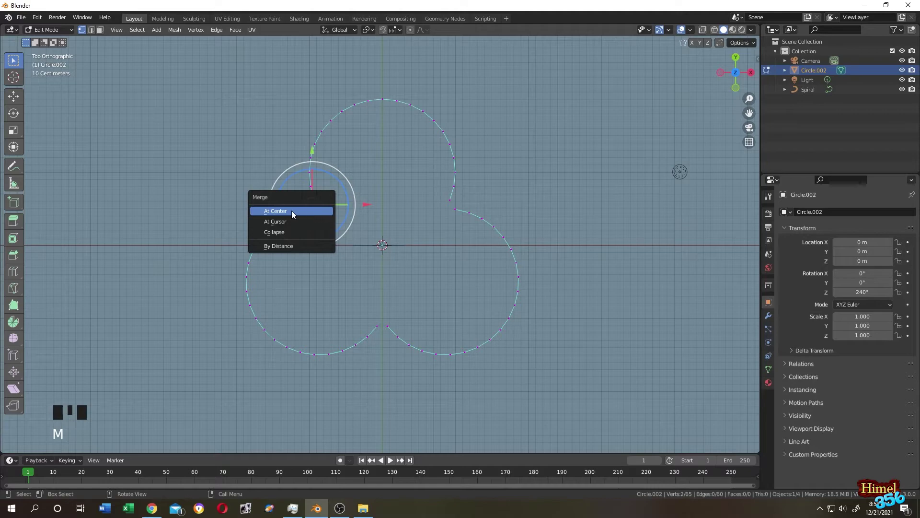
click(291, 211)
mouse_move(466, 188)
mouse_down()
mouse_move(439, 219)
mouse_move(457, 231)
mouse_up()
click(409, 191)
key(m)
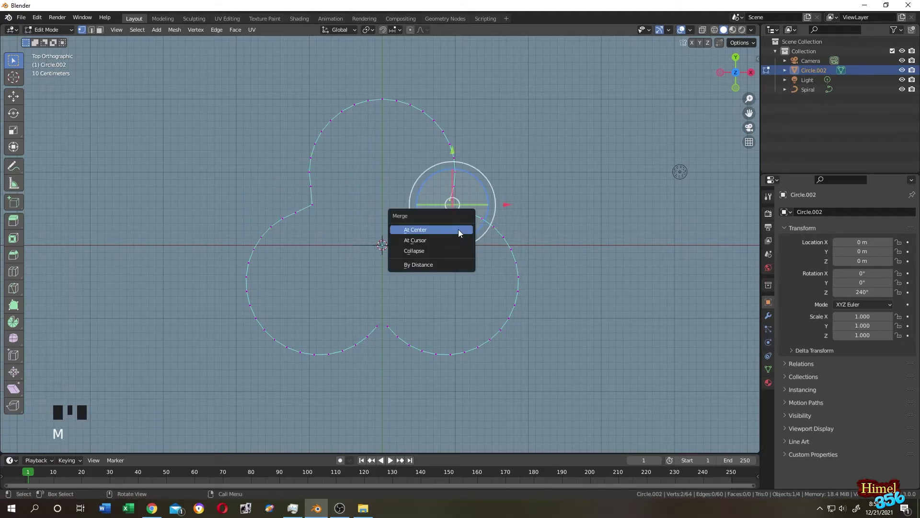
click(458, 232)
click(359, 307)
drag(352, 328, 415, 310)
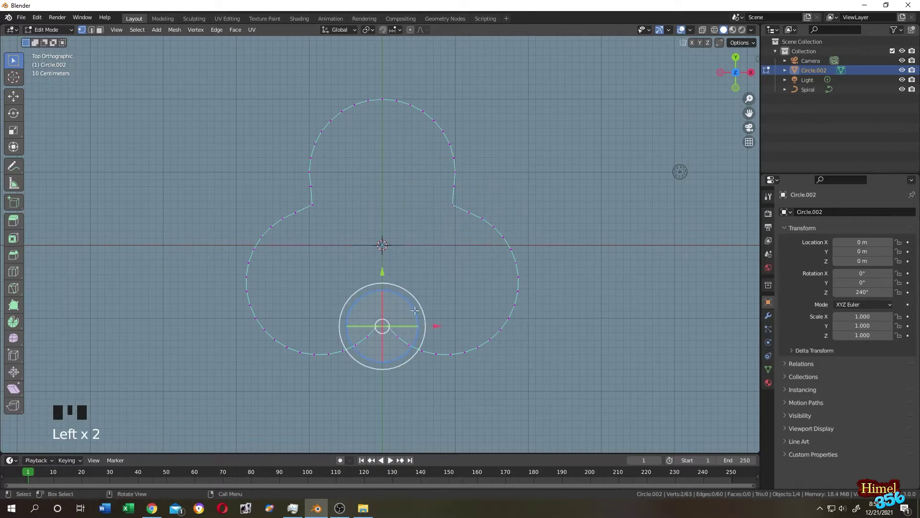
key(m)
click(413, 287)
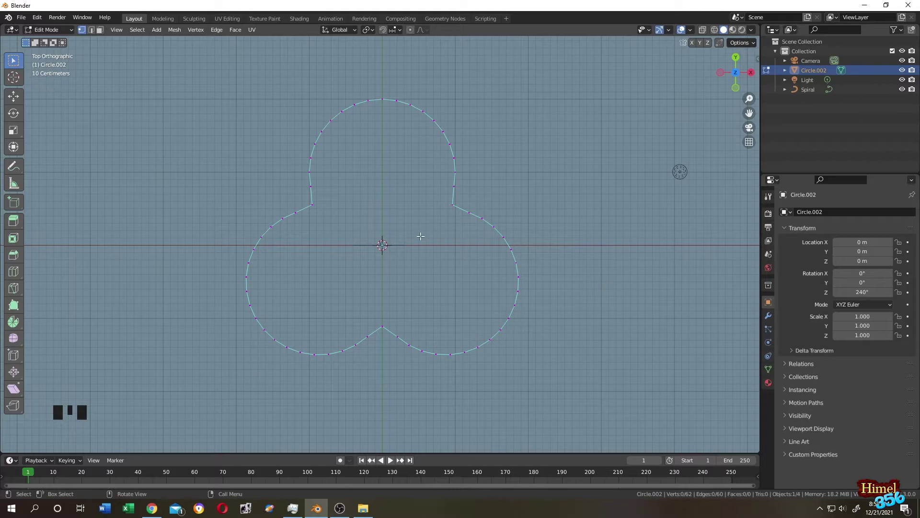
- Back in Object Mode, scale the trefoil outline down to 0.168
key(Tab)
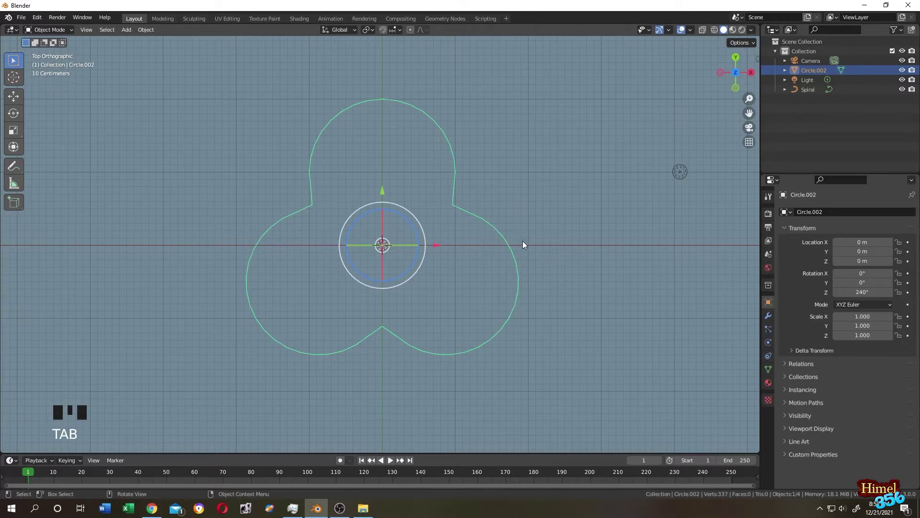
middle_drag(522, 241, 658, 223)
scroll(657, 222, down, 3)
key(s)
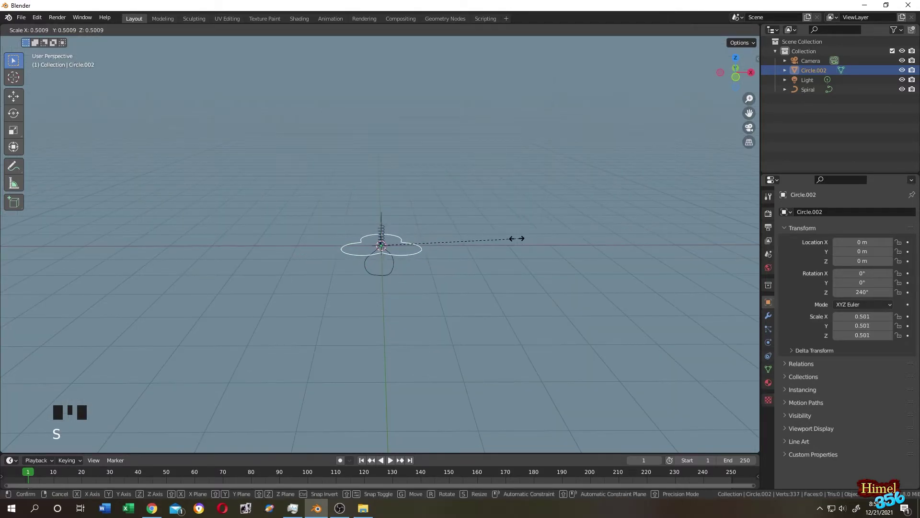
click(430, 242)
- Add a Screw modifier with Screw 4.3 m to make a twisted column and start shrinking it
click(767, 316)
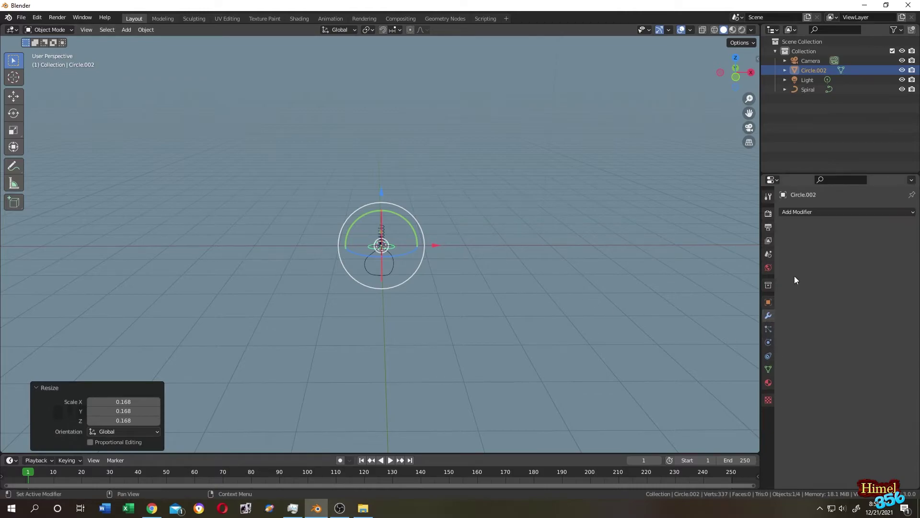
click(810, 214)
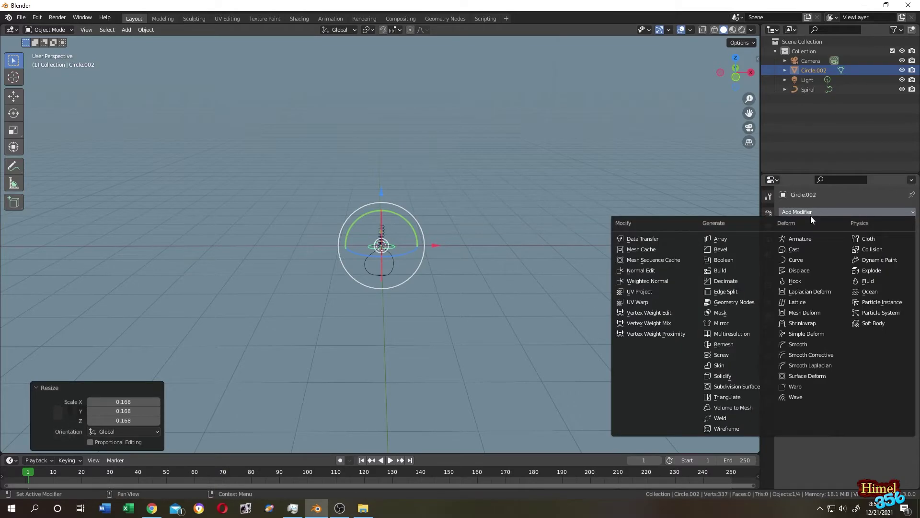
click(723, 354)
drag(867, 253, 898, 252)
scroll(528, 169, down, 3)
middle_drag(524, 154, 516, 208)
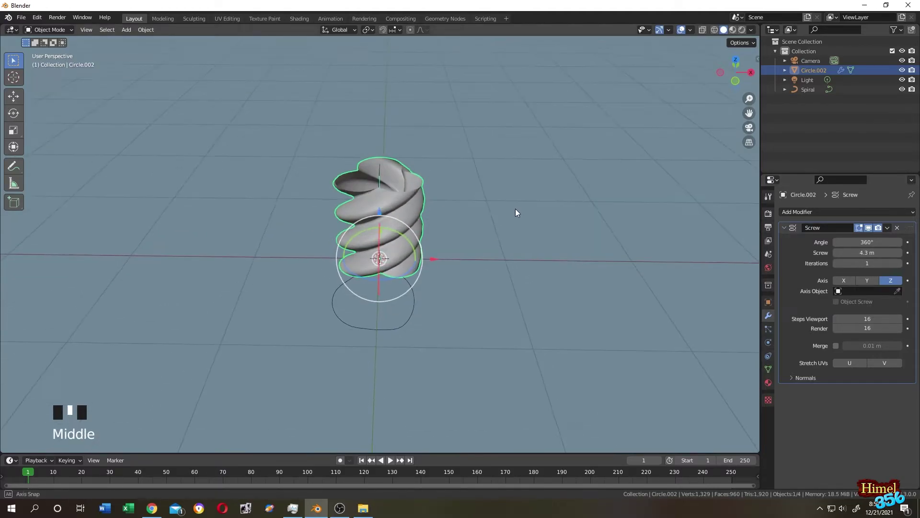
key(s)
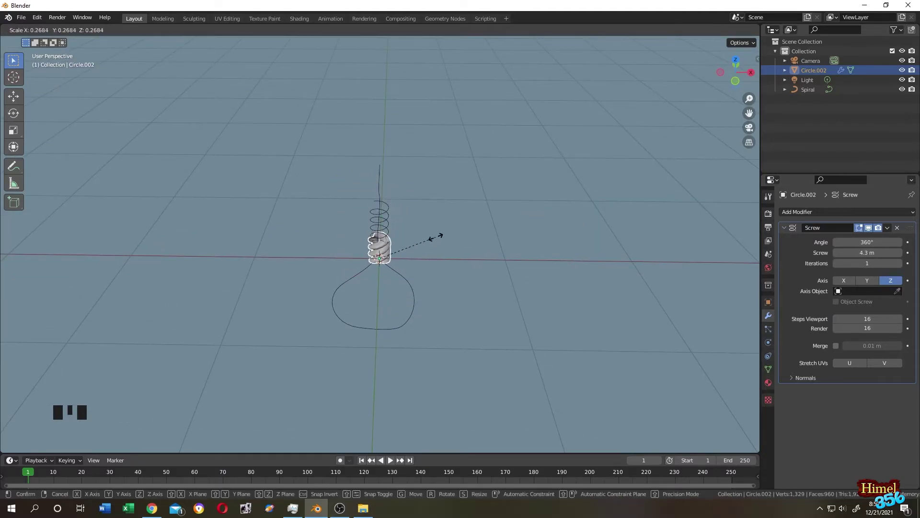
- Confirm the one-eighth scale, set Screw Iterations to 4 and show Face Orientation with the Normals panel
click(405, 248)
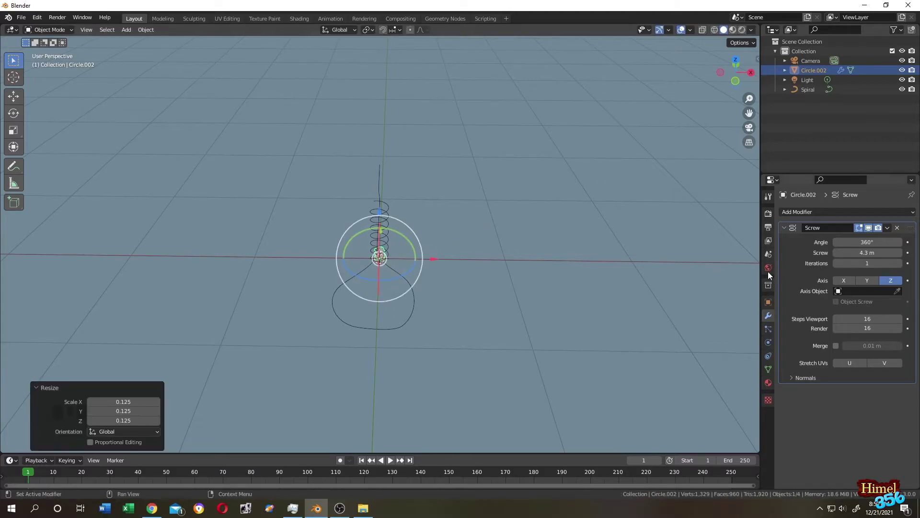
drag(869, 264, 880, 263)
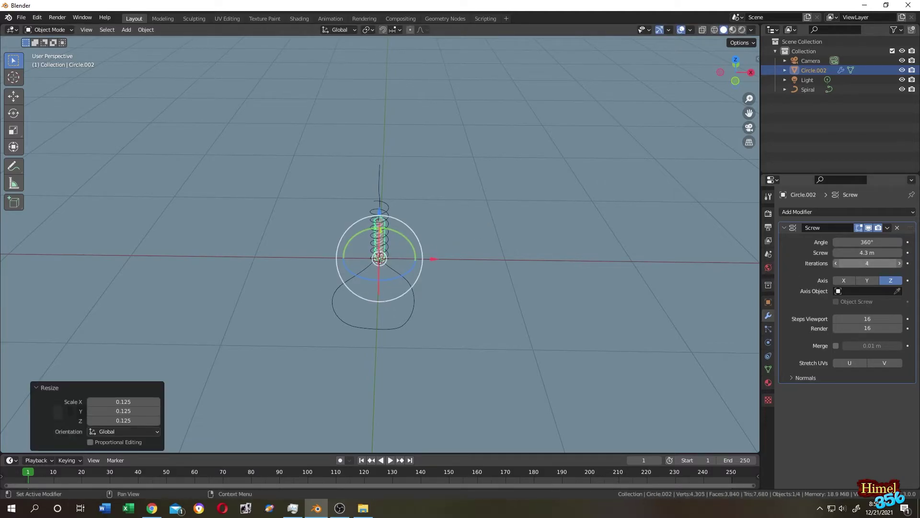
click(689, 31)
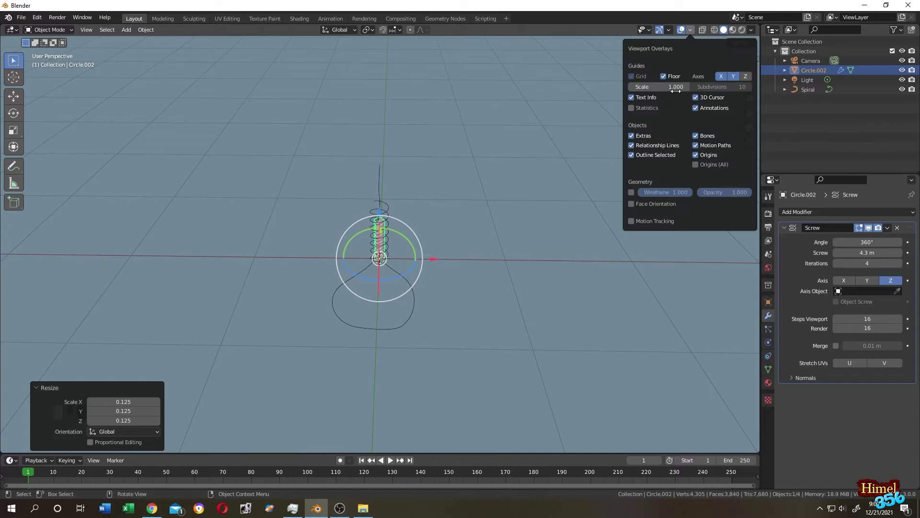
click(631, 203)
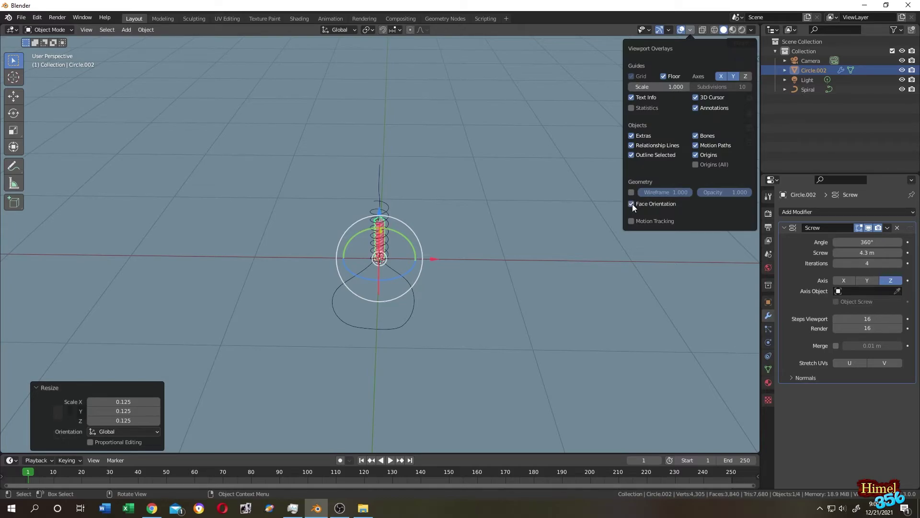
click(796, 379)
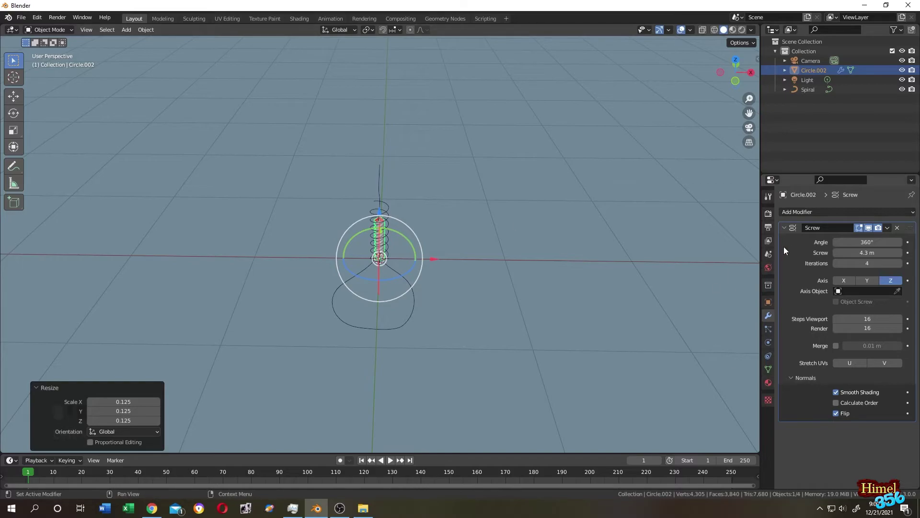
- Add a Curve modifier picking Spiral as the curve object
click(784, 228)
click(802, 209)
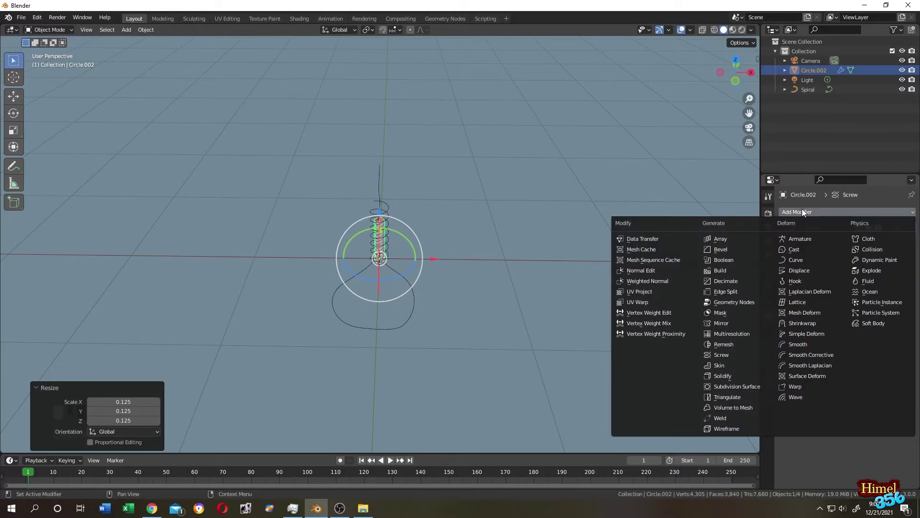
click(802, 260)
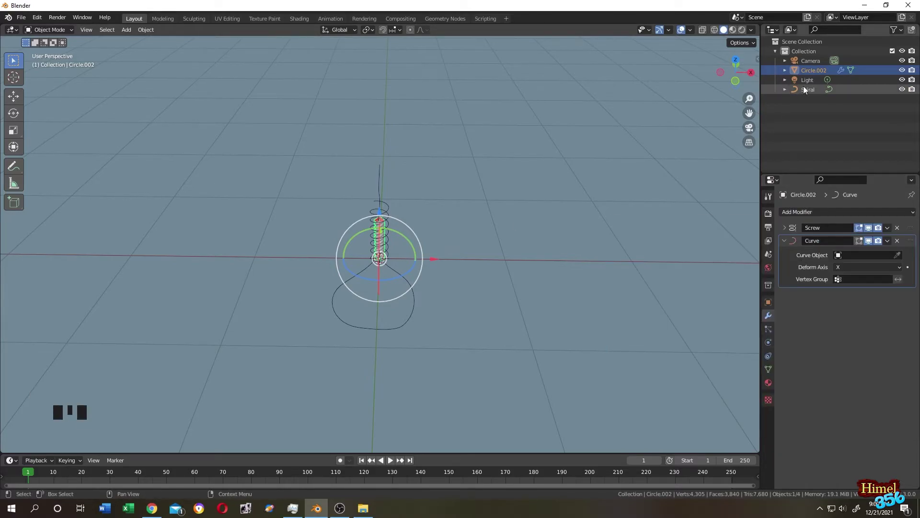
click(898, 256)
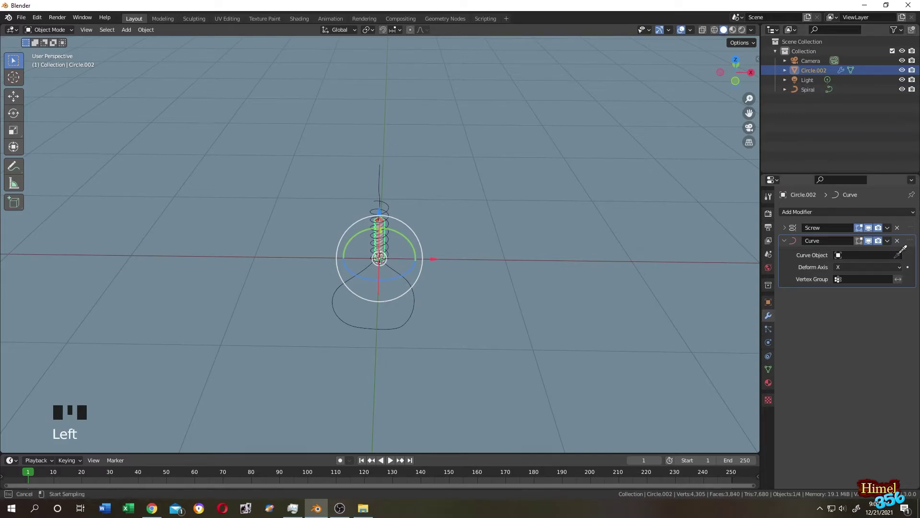
click(803, 92)
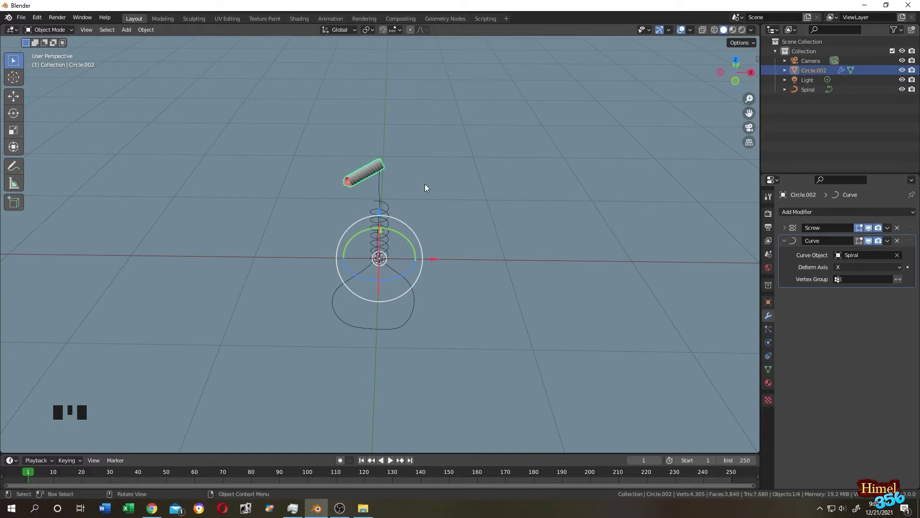
scroll(425, 183, up, 1)
scroll(425, 184, up, 3)
shift+middle_drag(447, 144, 446, 157)
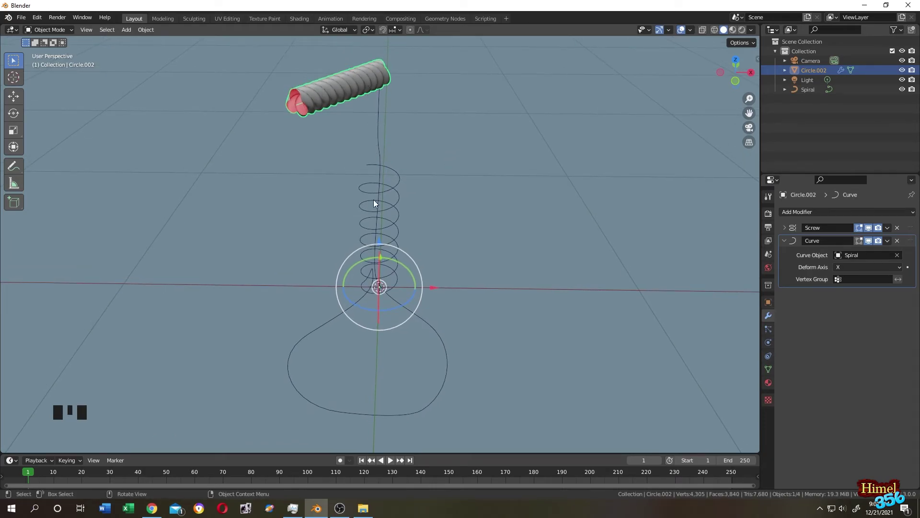
- Set the deform axis to Z and raise Screw Iterations to about 64 along the spiral
click(845, 268)
click(843, 285)
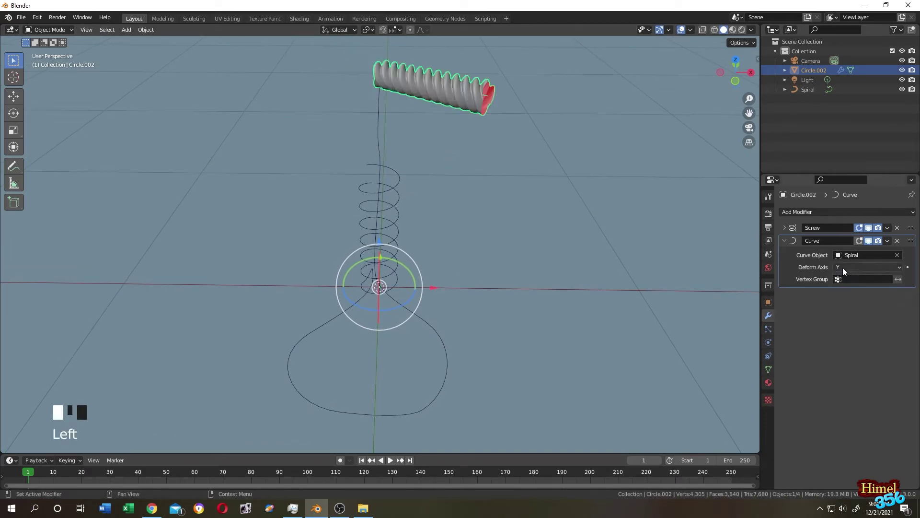
click(842, 268)
click(840, 289)
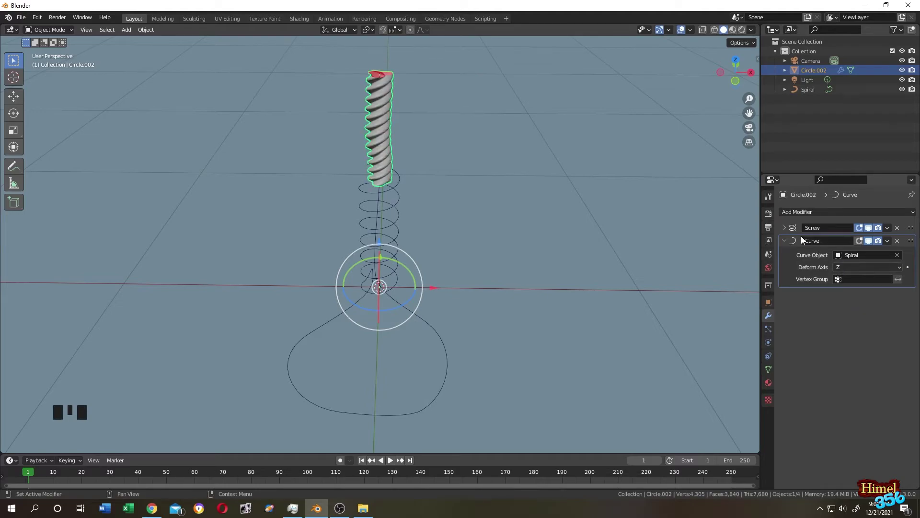
click(784, 228)
drag(870, 263, 902, 263)
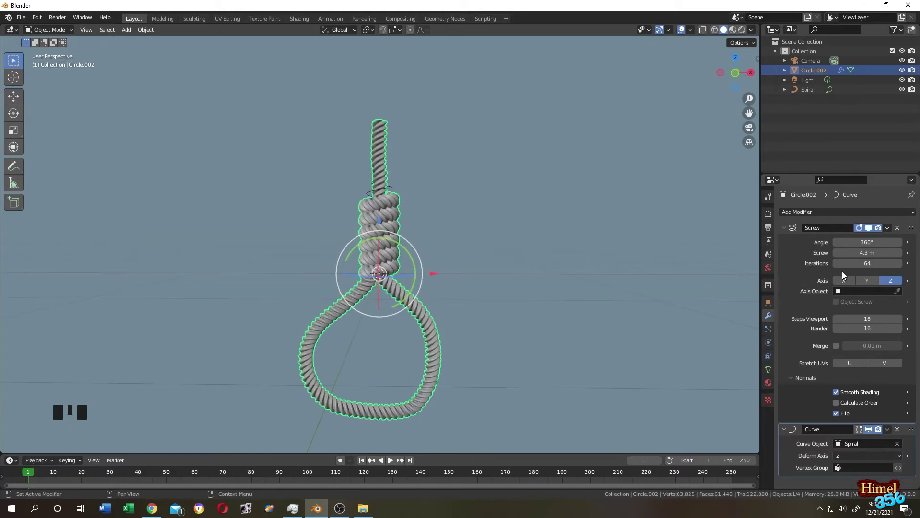
- Raise the Screw iterations past 72 so the rope wraps the whole noose and scale its profile slightly thinner
click(898, 263)
drag(899, 263, 904, 264)
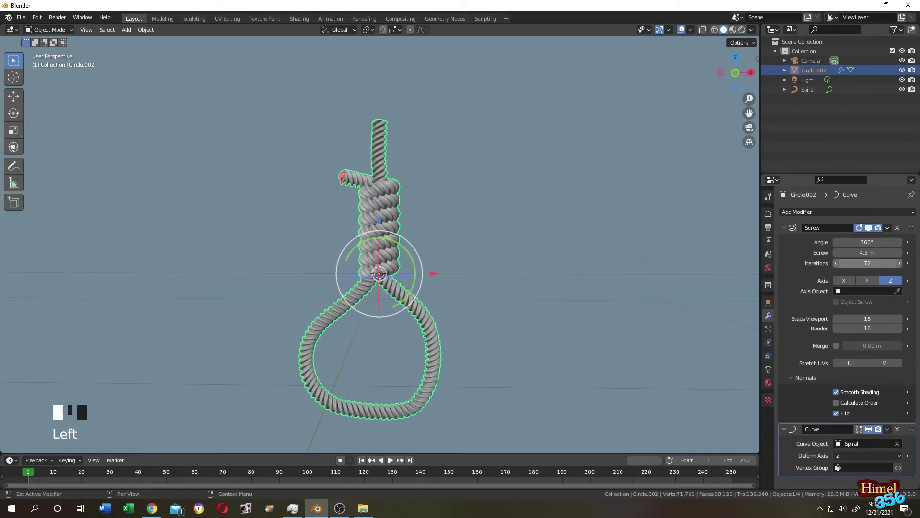
scroll(501, 246, down, 2)
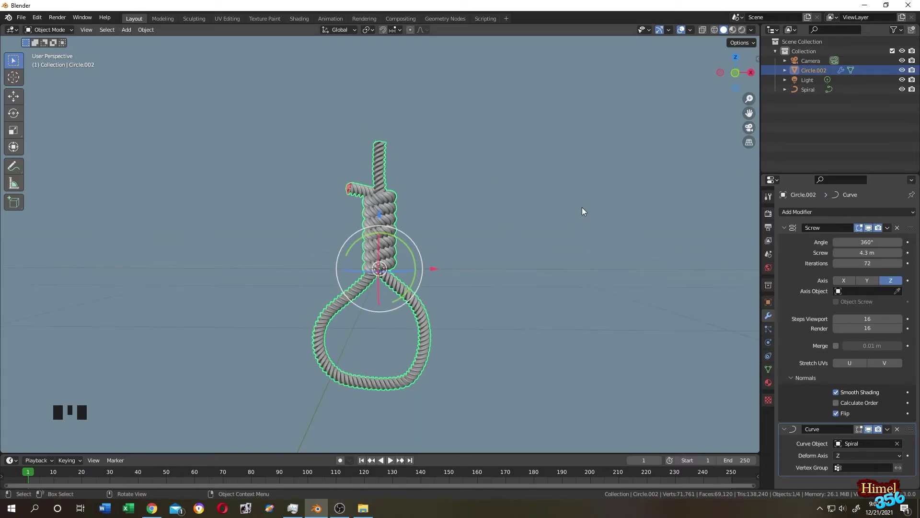
key(s)
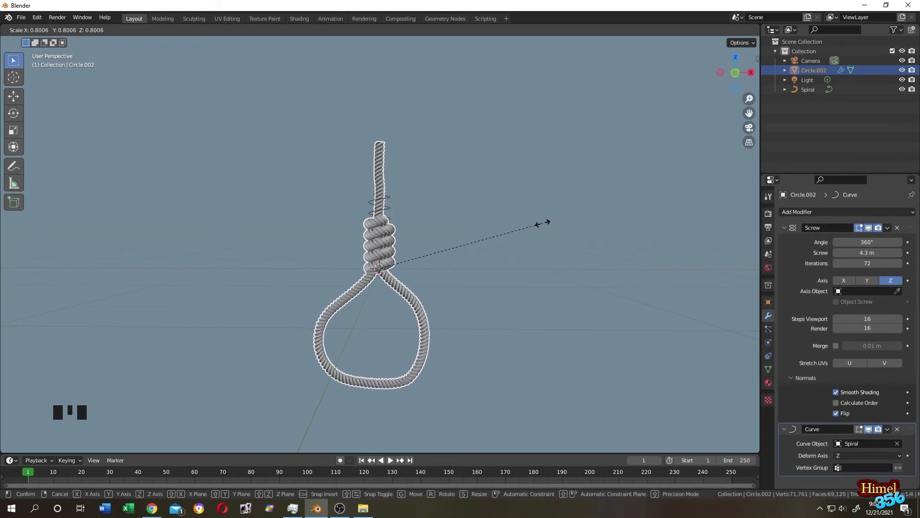
click(541, 223)
drag(866, 263, 898, 264)
ctrl+click(911, 244)
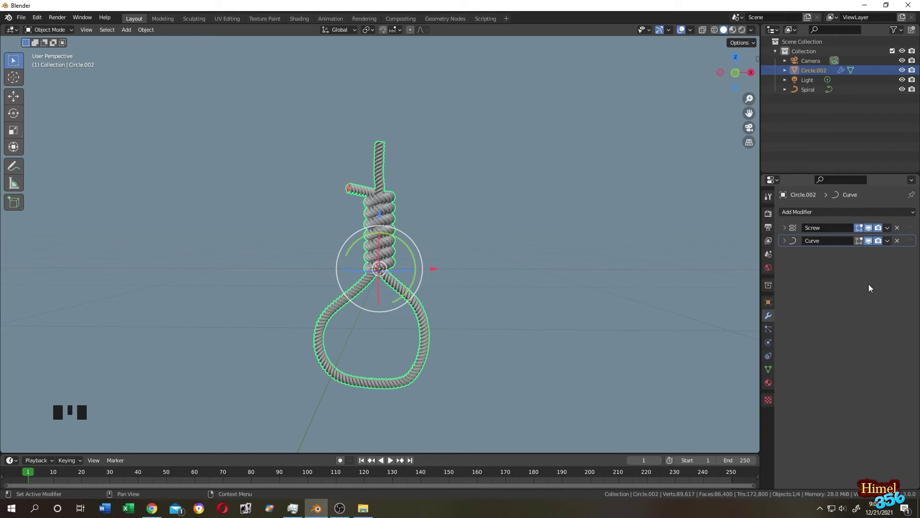
scroll(534, 230, up, 4)
scroll(637, 254, down, 3)
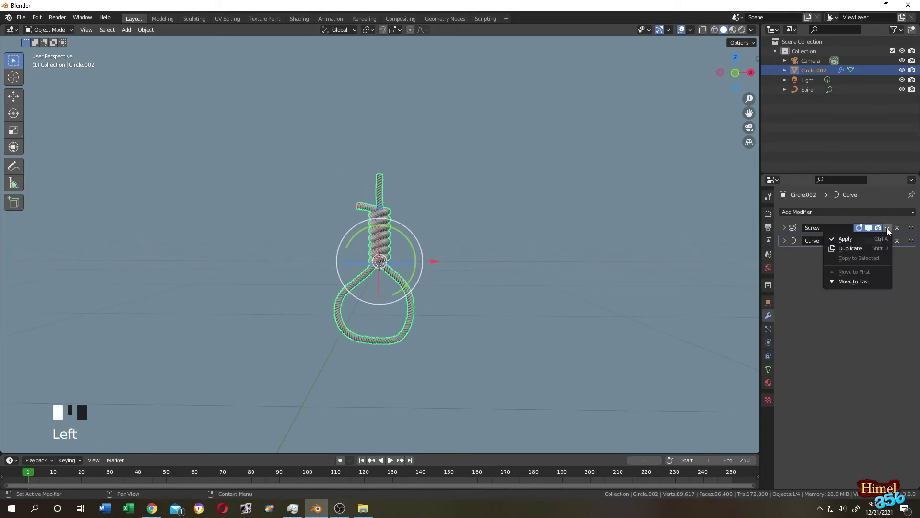
- Apply the Screw and Curve modifiers so the rope becomes a standalone mesh
click(861, 240)
click(886, 228)
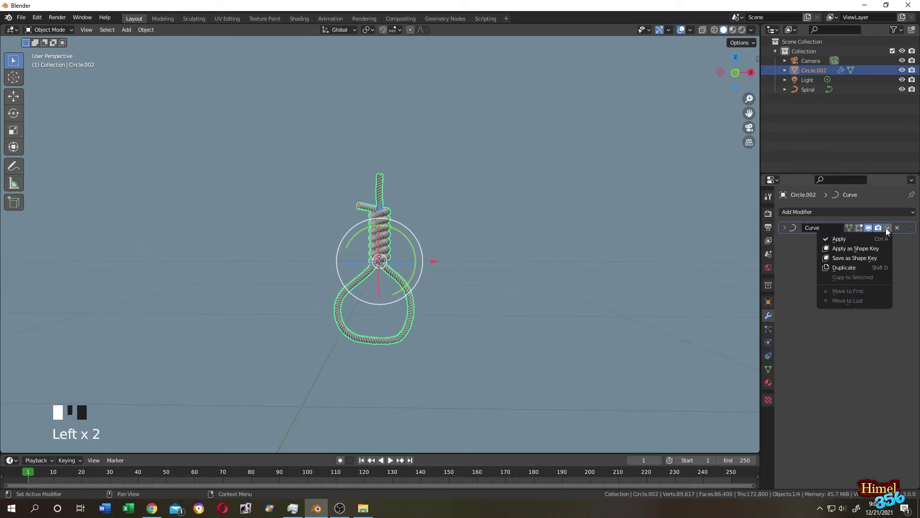
click(848, 239)
scroll(476, 284, down, 2)
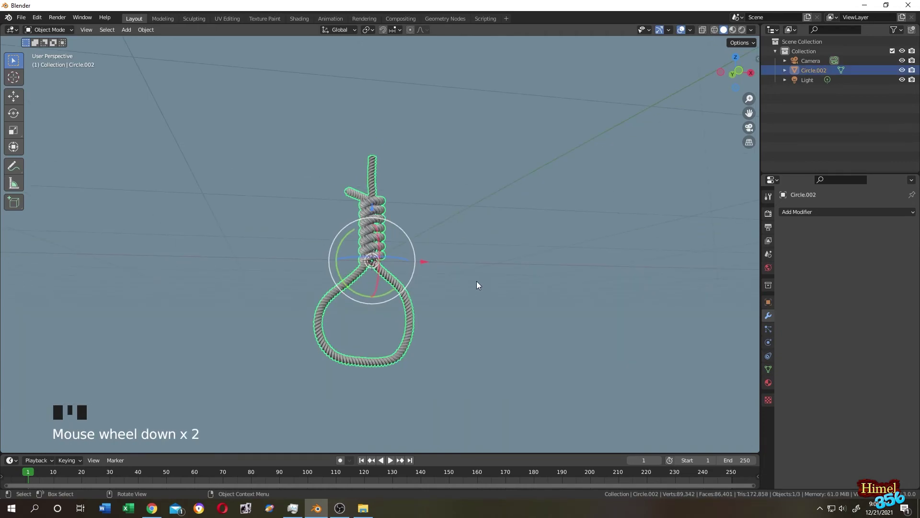
- Create a new material for the rope with a tan base colour and roughness 1, shown in Material Preview
click(769, 382)
click(848, 253)
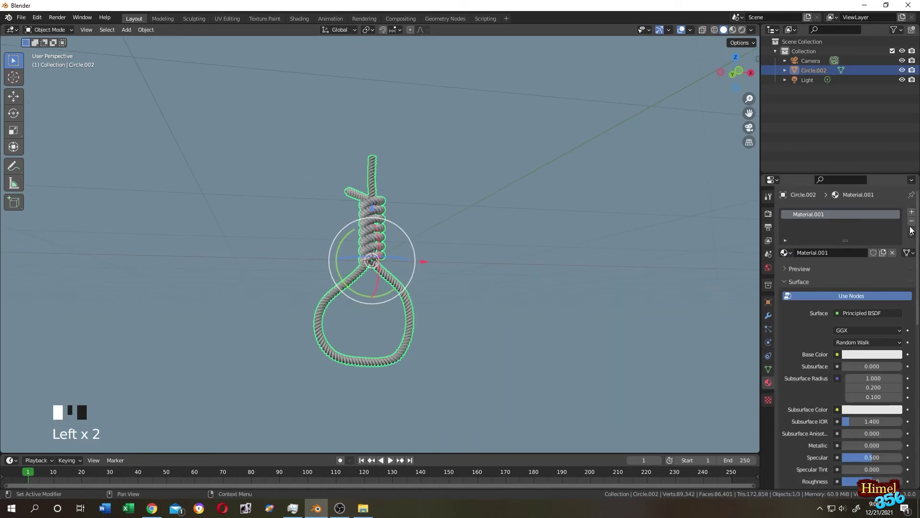
click(861, 353)
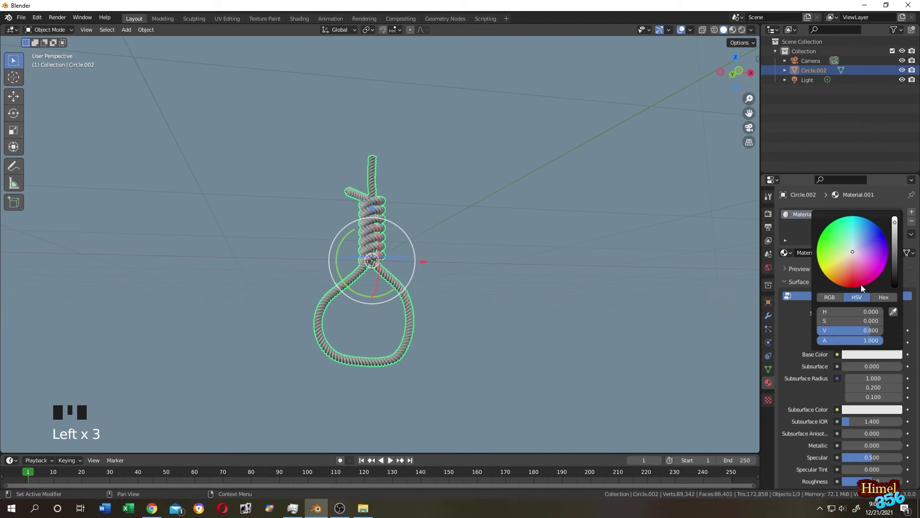
click(733, 29)
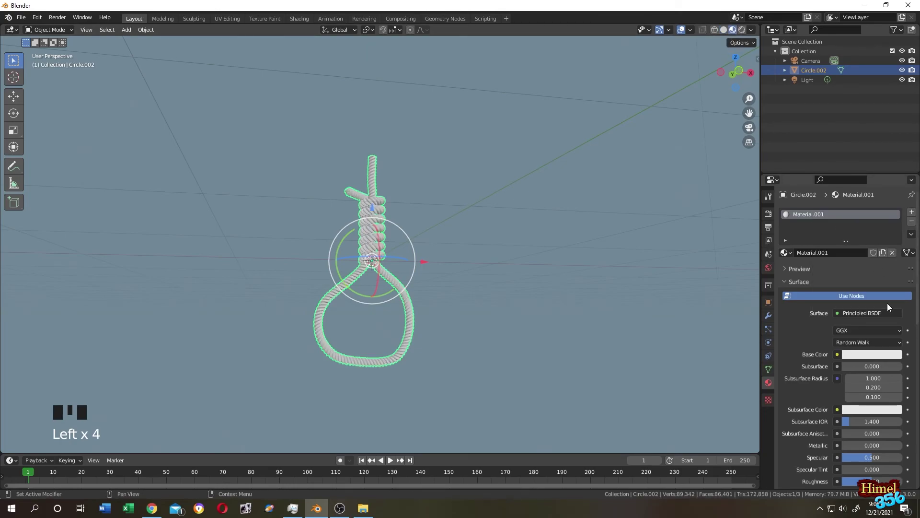
click(867, 354)
drag(850, 251, 839, 265)
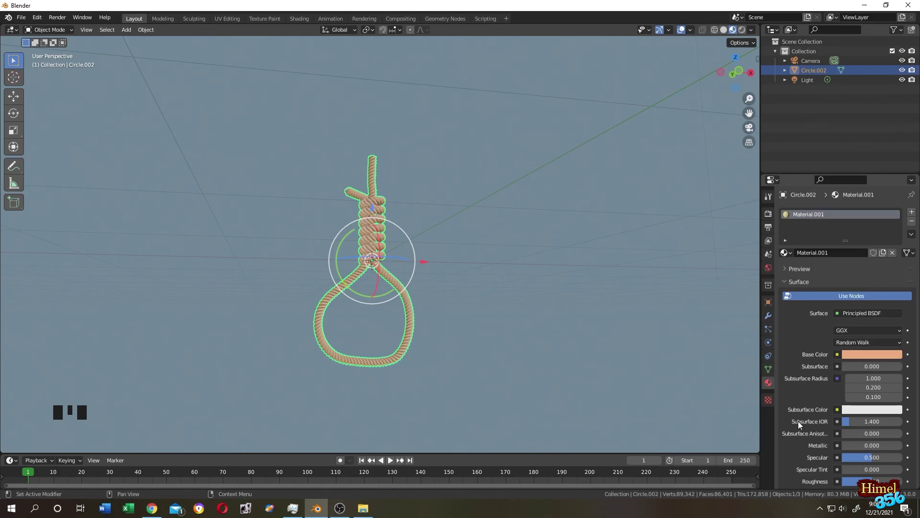
scroll(798, 420, down, 3)
click(508, 318)
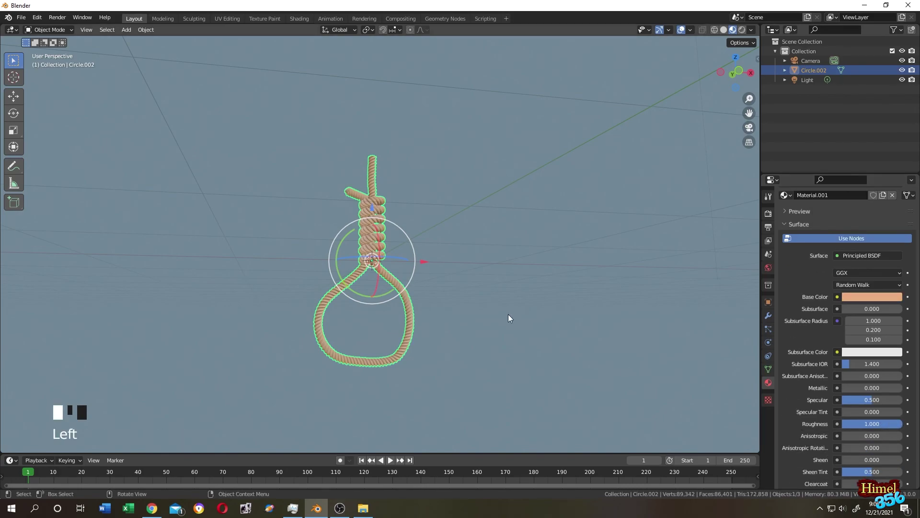
- Render the noose over the blurred grassy background and fit the image to the window
key(F12)
key(Home)
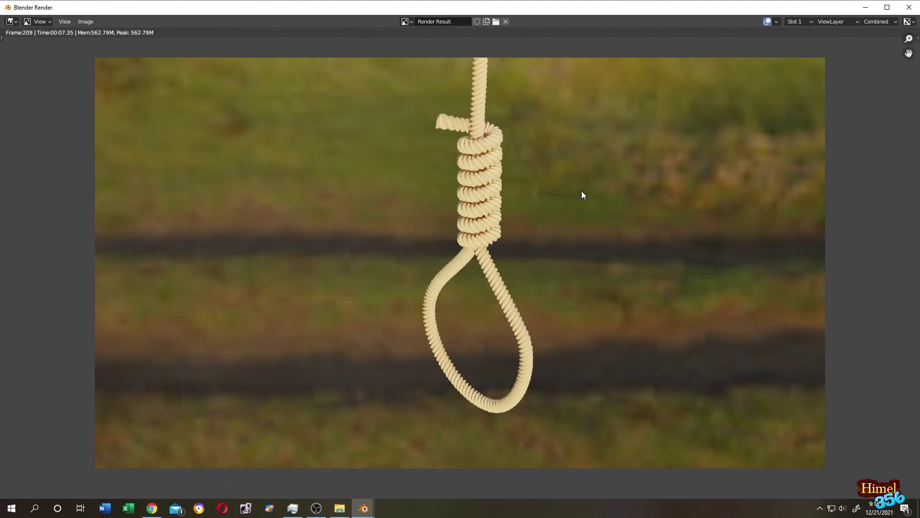
scroll(582, 194, up, 1)
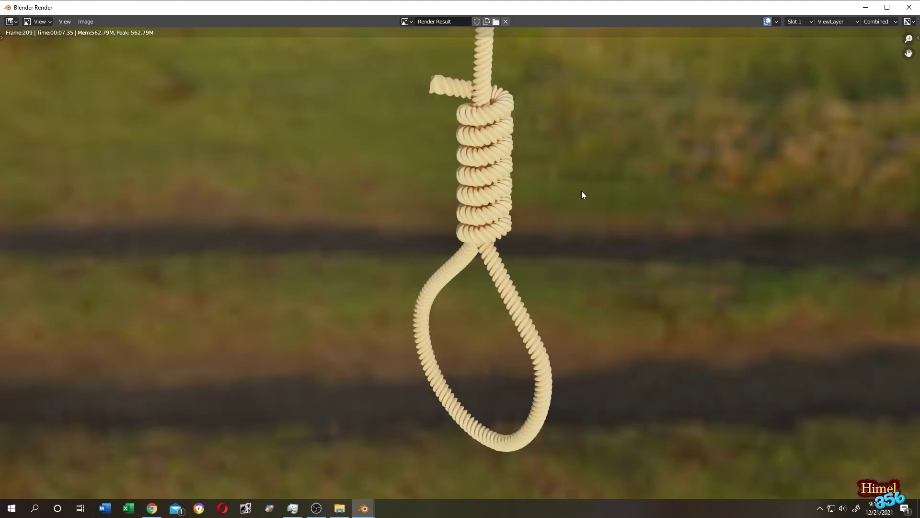